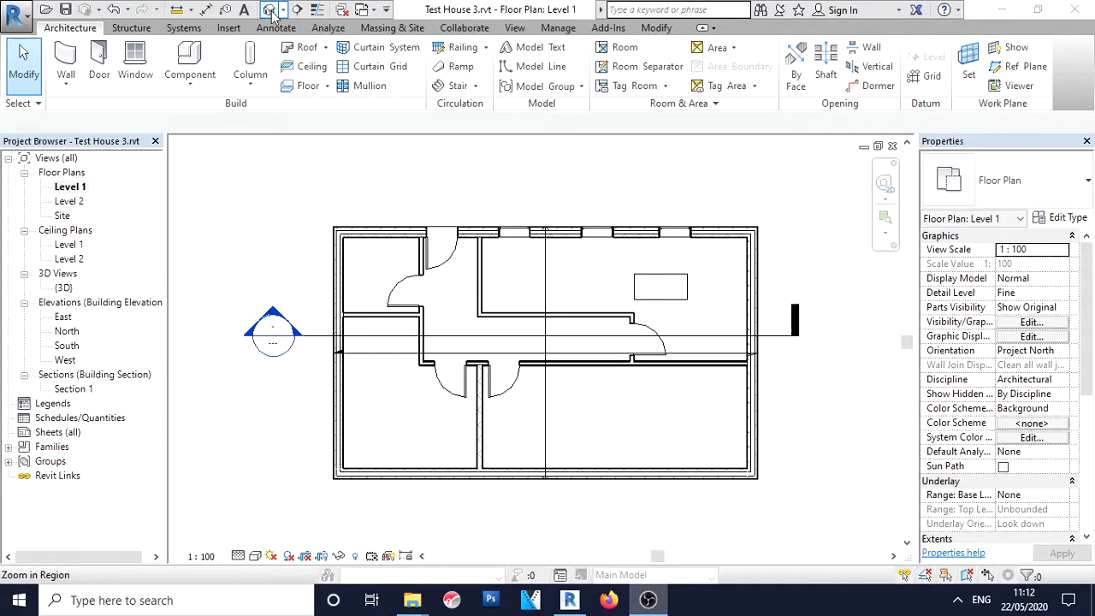
Open the default 3D view and inspect the existing roof from the back of the house
click(270, 10)
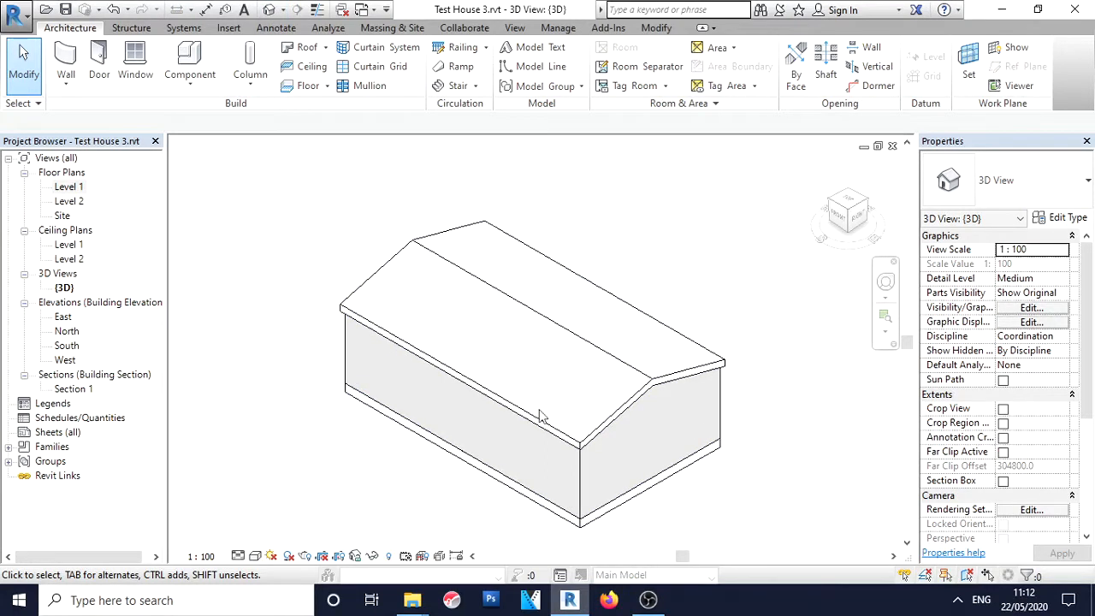
middle_drag(539, 416, 757, 308)
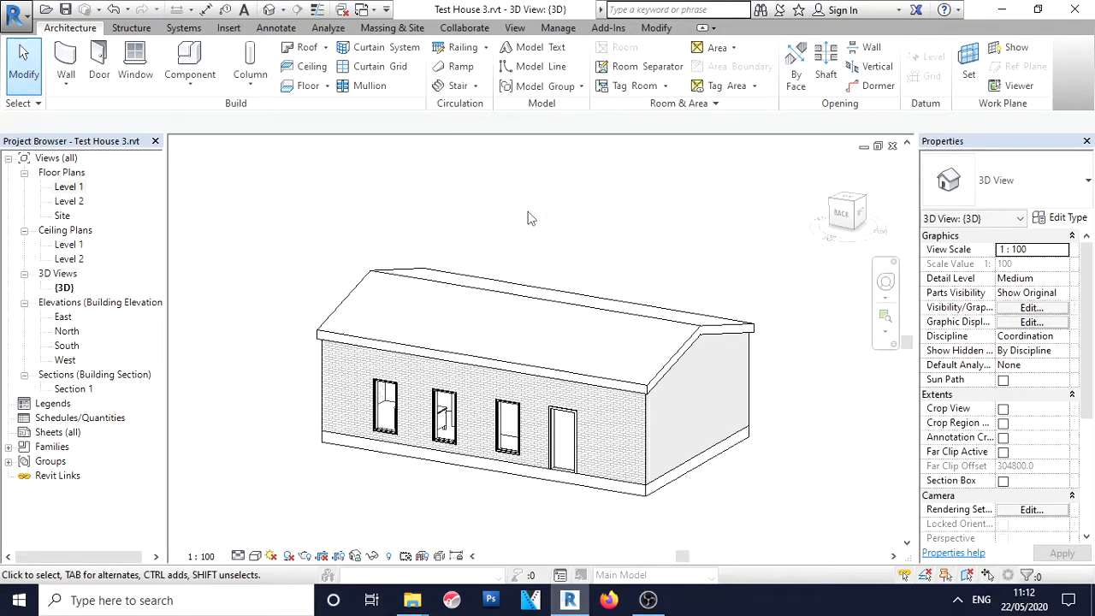
click(380, 286)
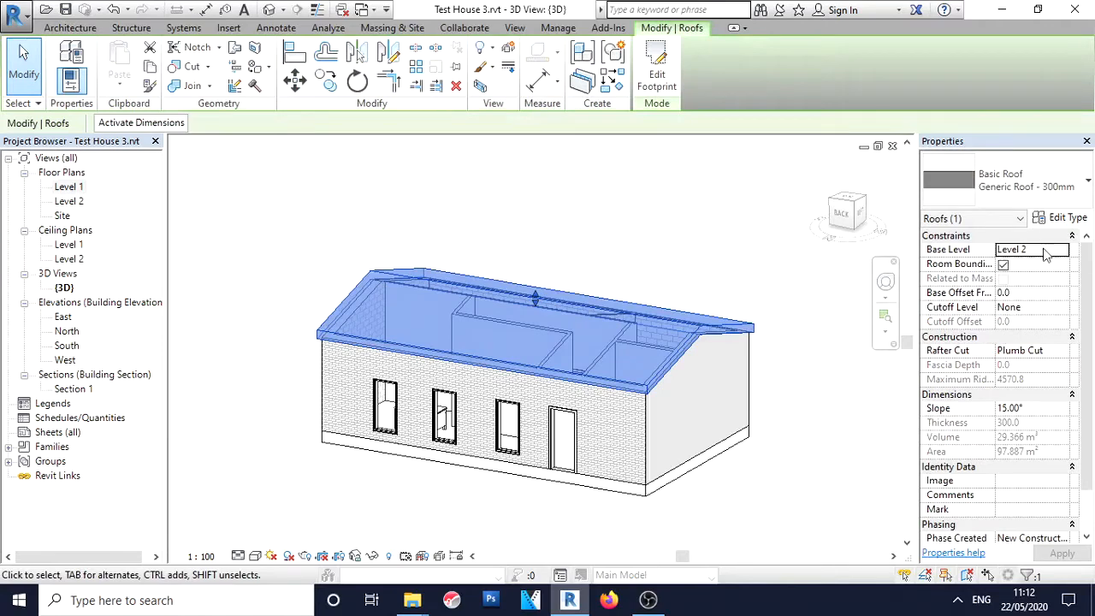
click(368, 206)
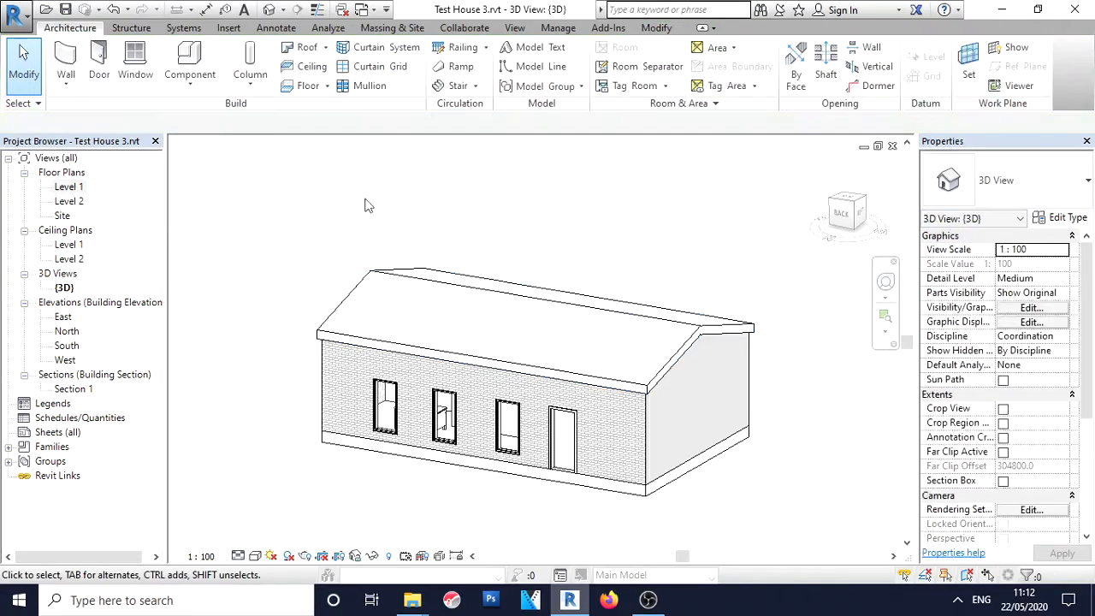
Edit the roof footprint in the Level 2 floor plan and remove the slope definition from its two long edges
double_click(69, 201)
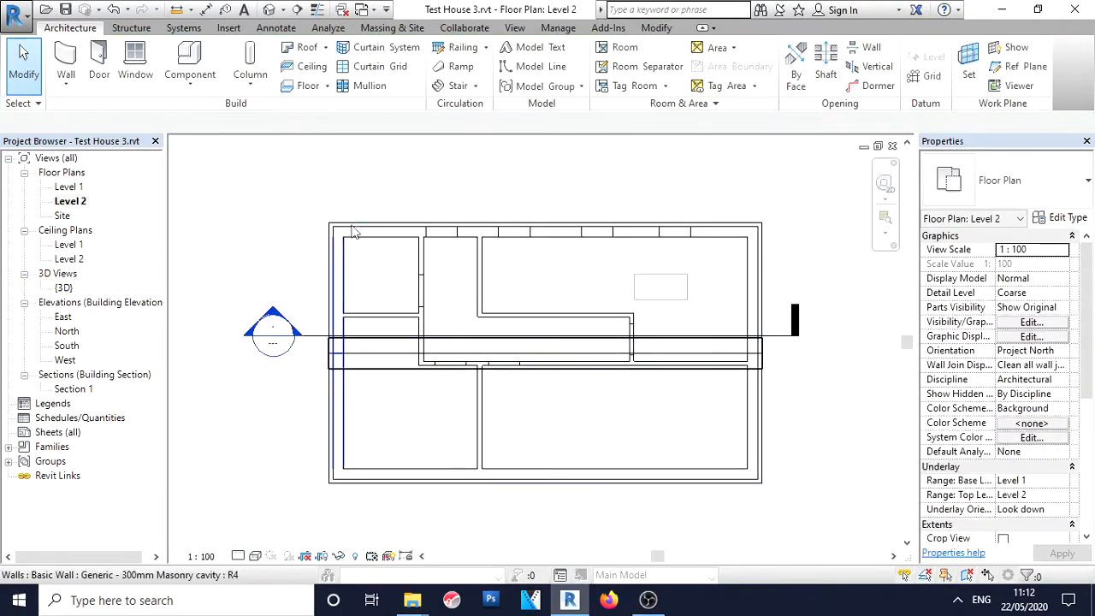
click(357, 231)
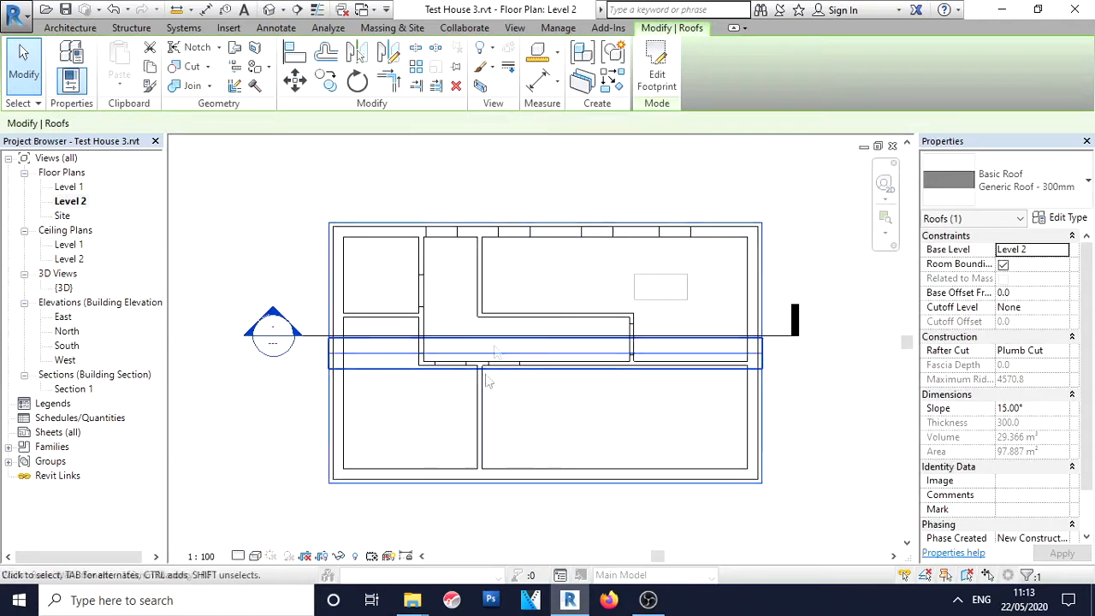
click(661, 75)
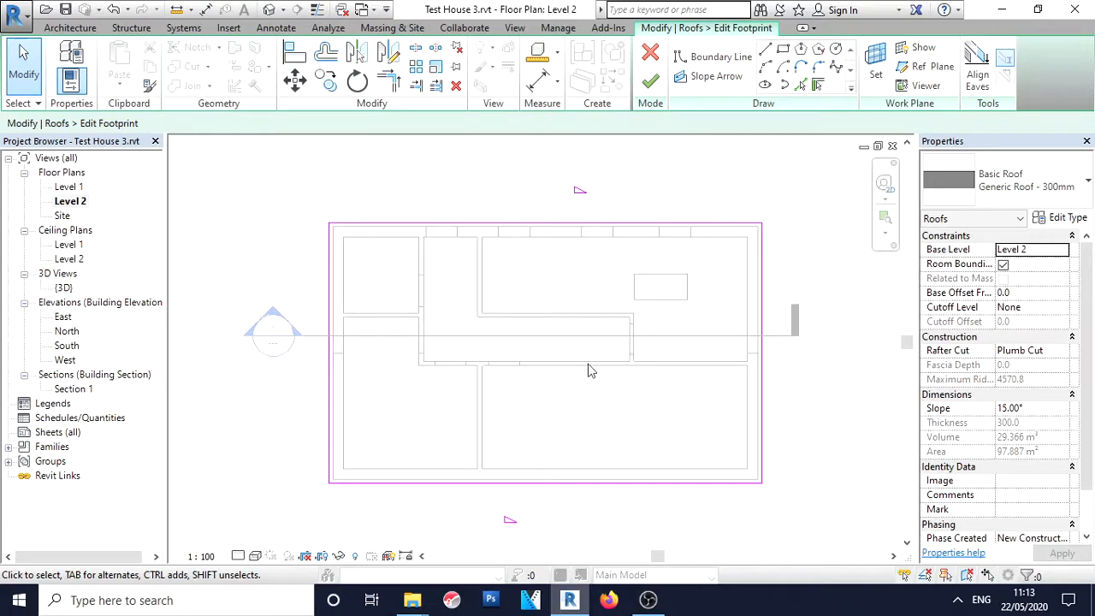
click(562, 226)
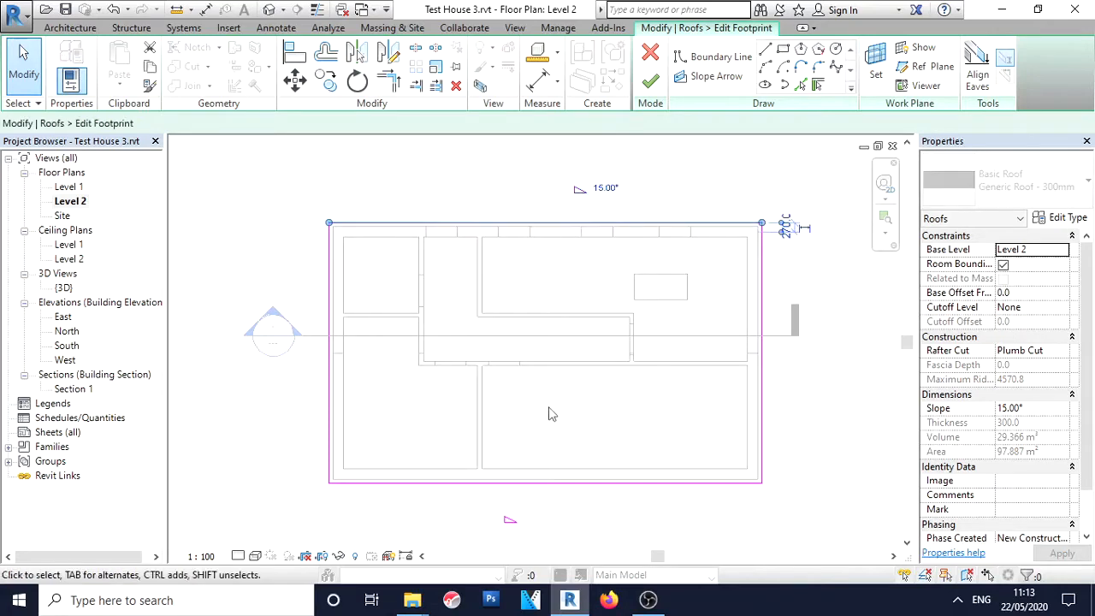
ctrl+click(562, 484)
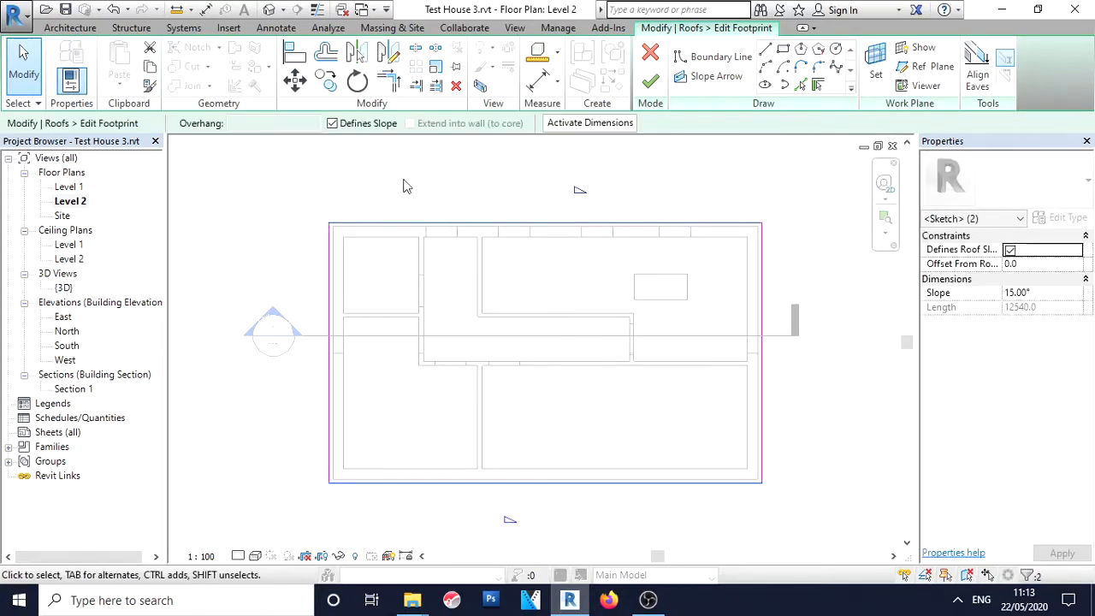
click(333, 123)
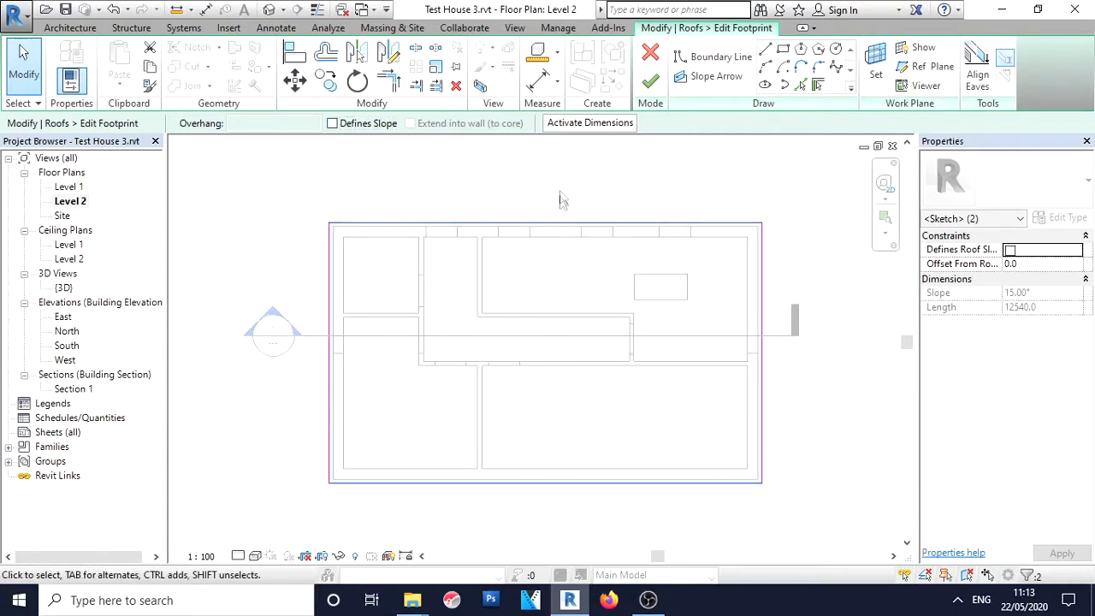
Make the short west edge of the roof footprint slope-defining and finish the footprint edit
click(330, 281)
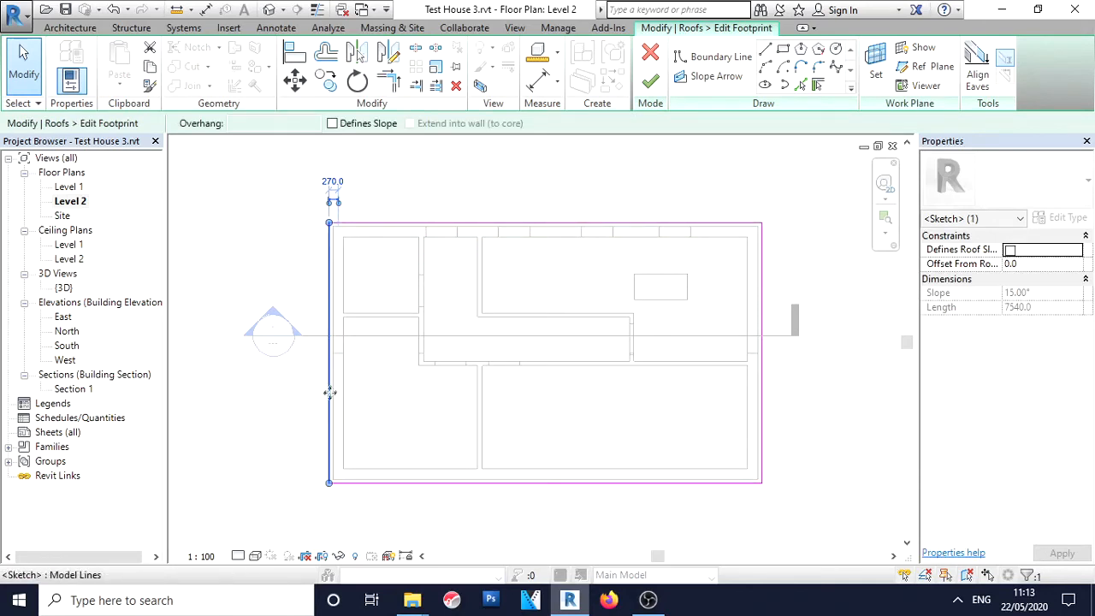
click(333, 123)
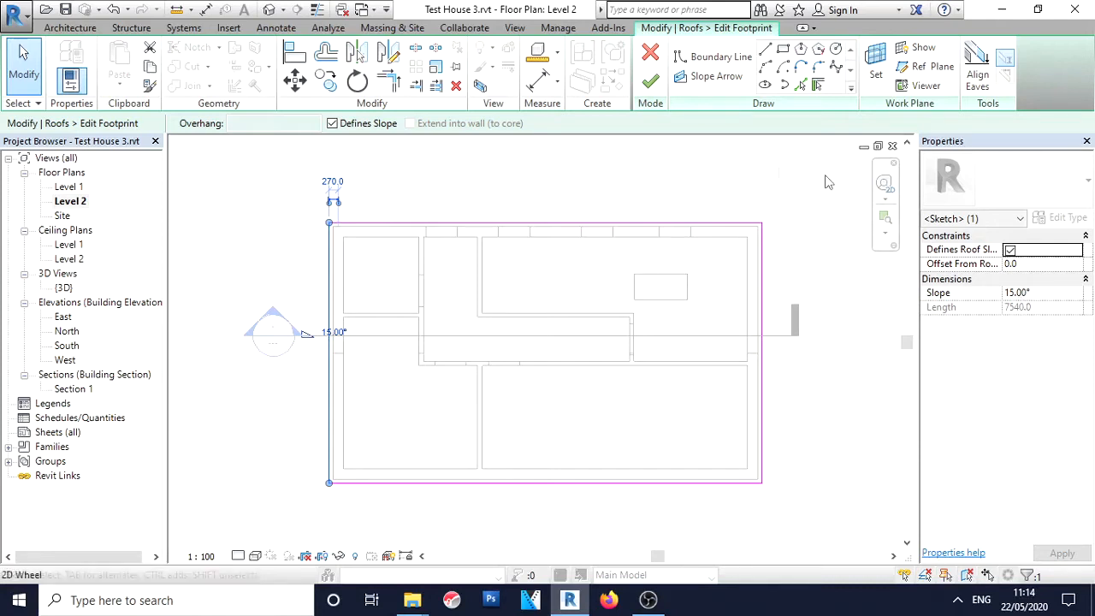
click(650, 83)
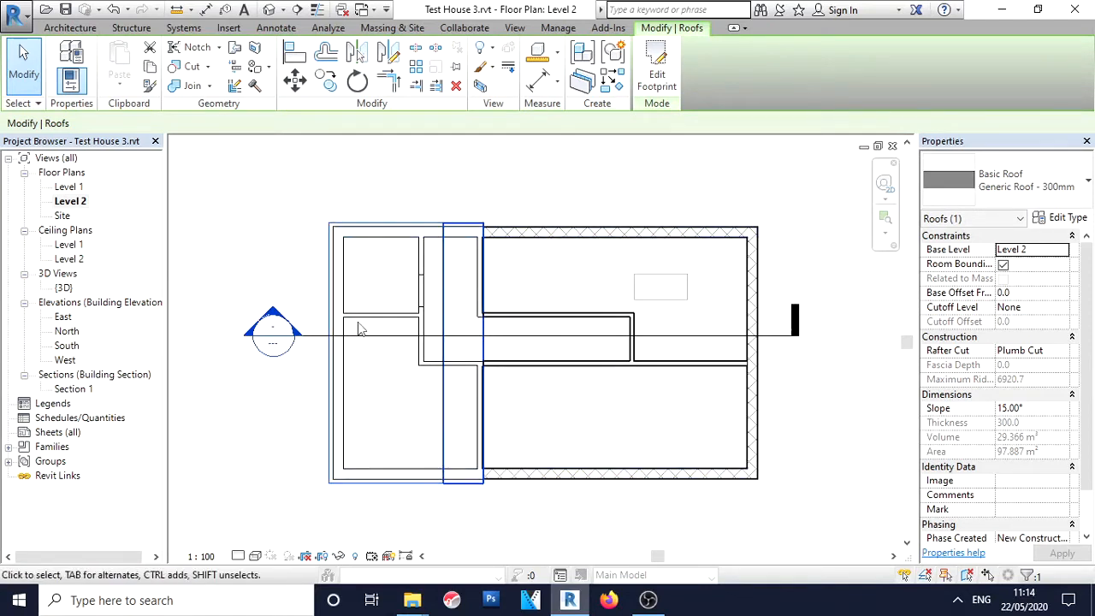
Examine the single-slope roof in the 3D view
double_click(64, 288)
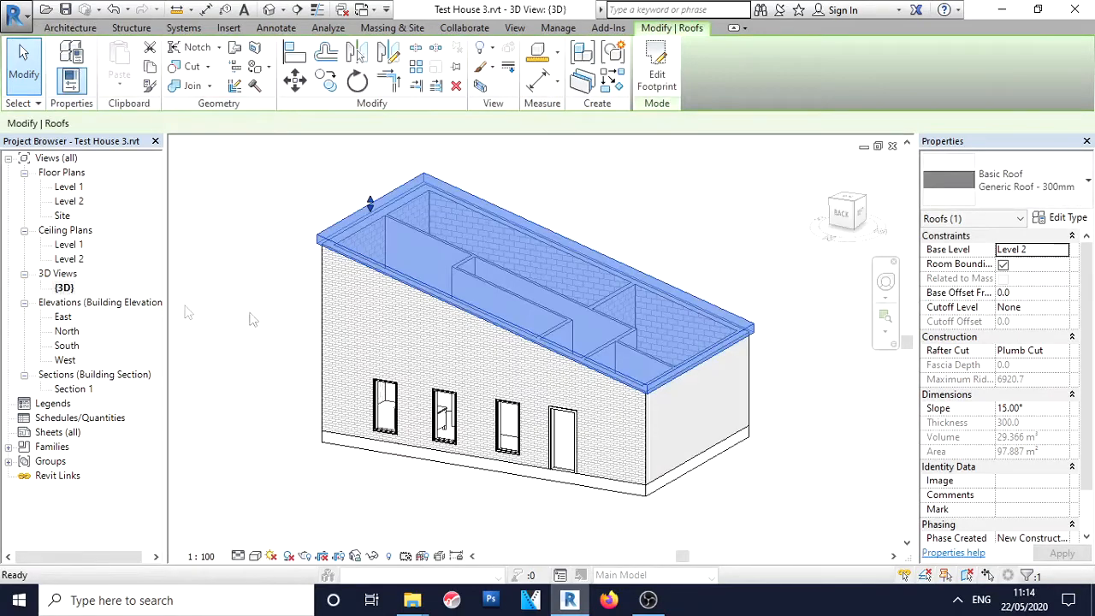
click(787, 238)
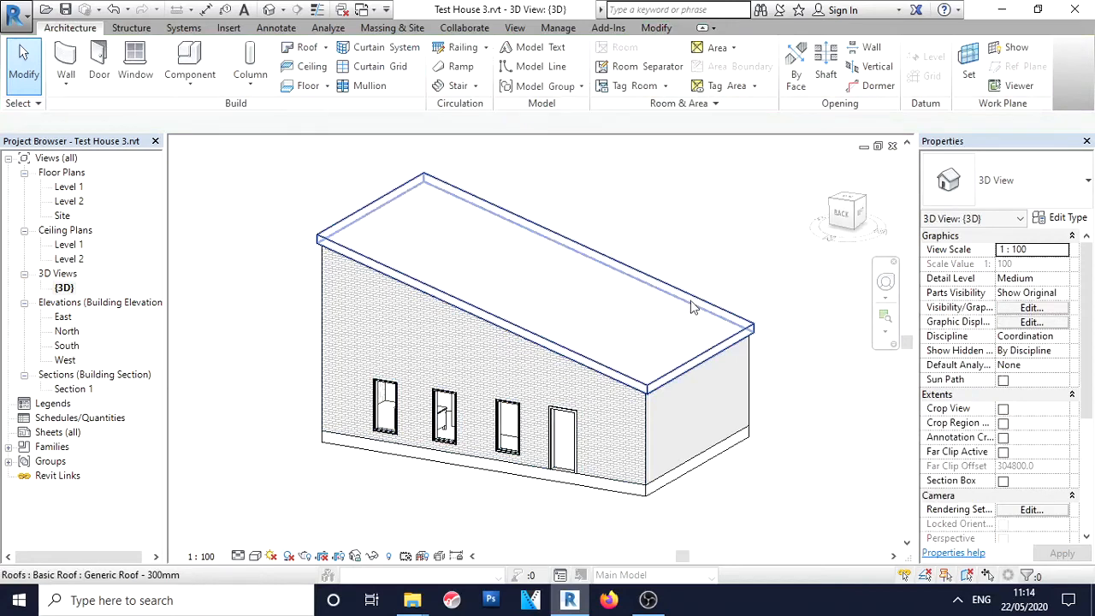
click(693, 308)
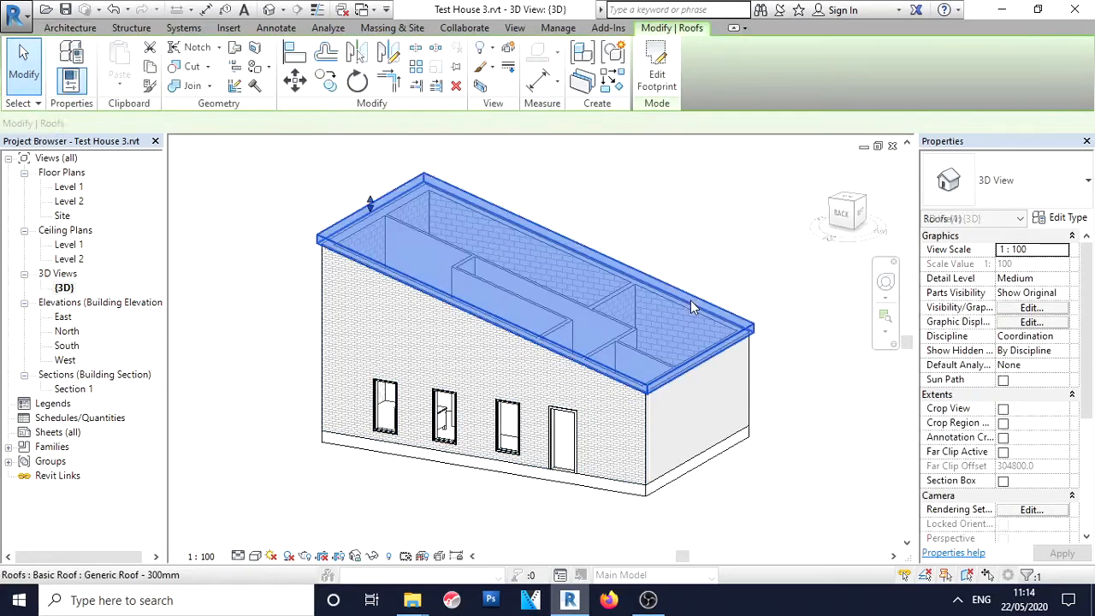
click(736, 231)
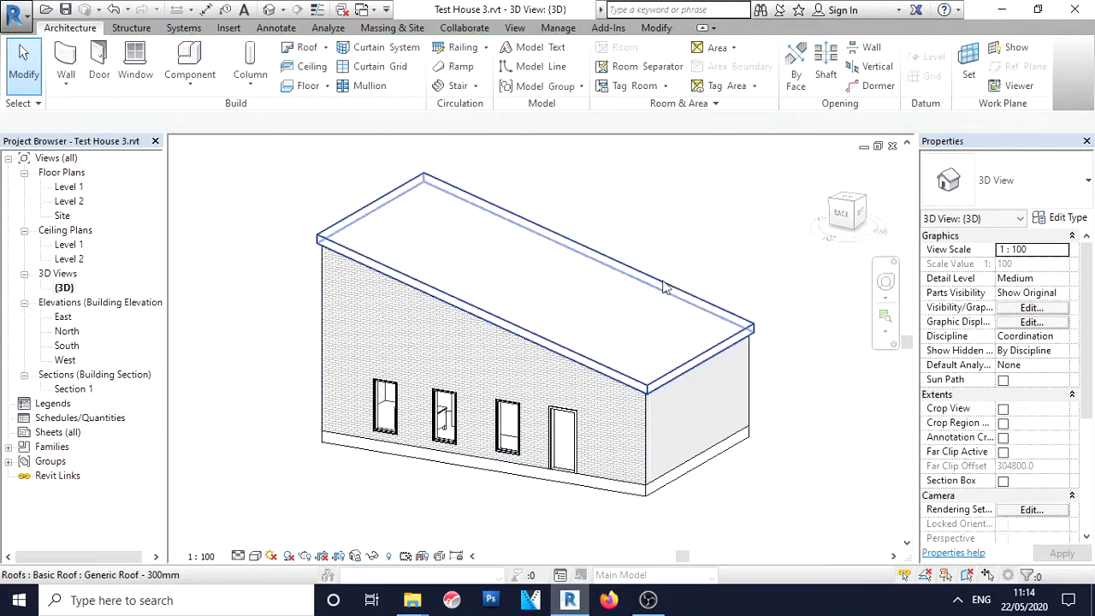
Set the slope of the single-pitch roof to 10° and apply the change
click(663, 289)
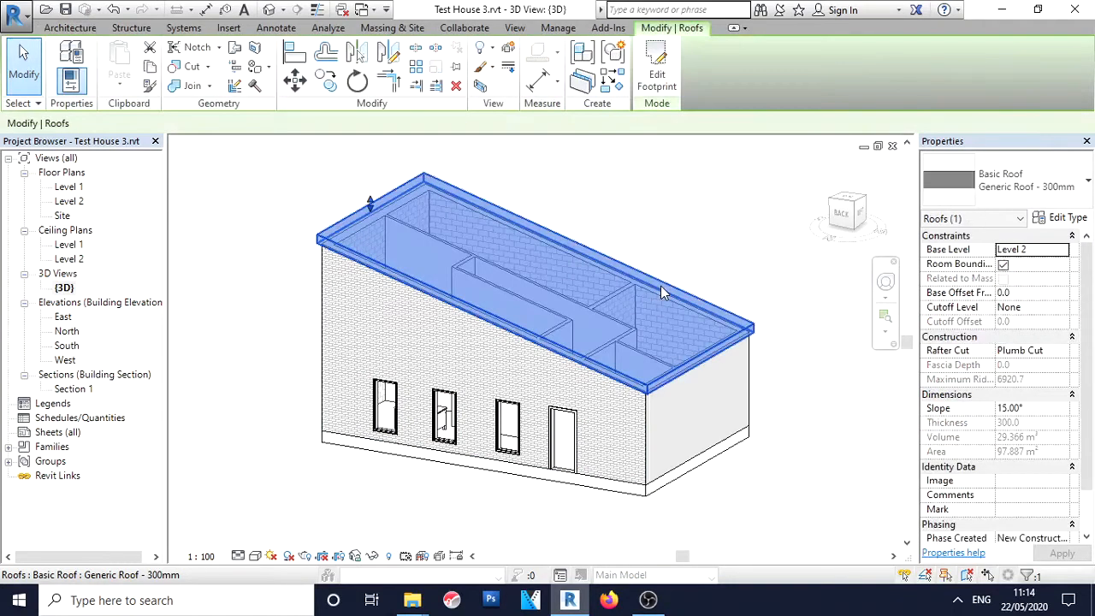
click(1029, 409)
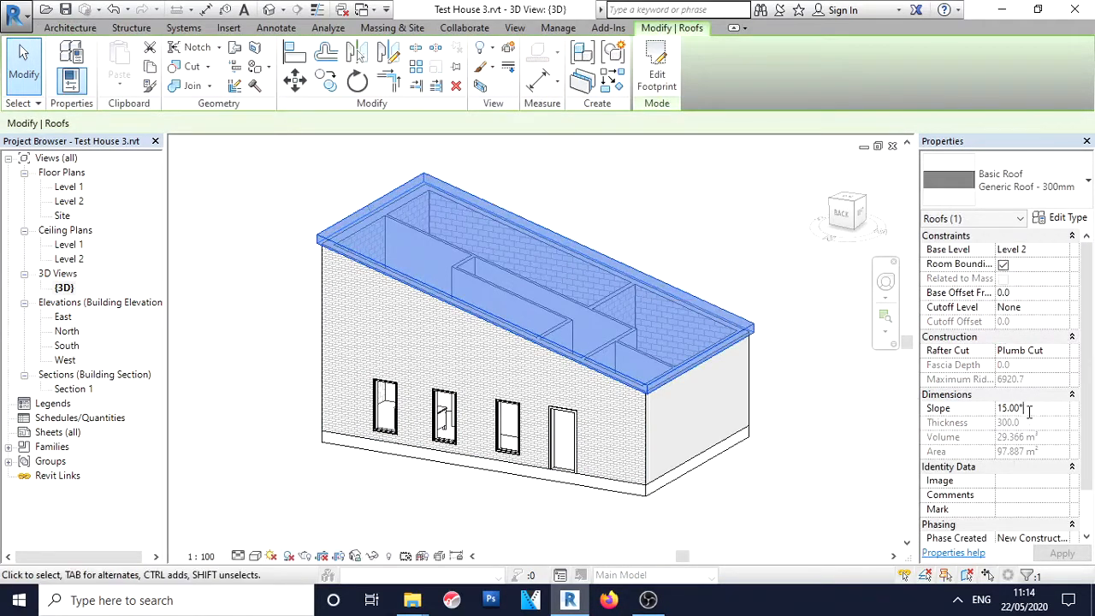
key(BackSpace)
key(BackSpace)
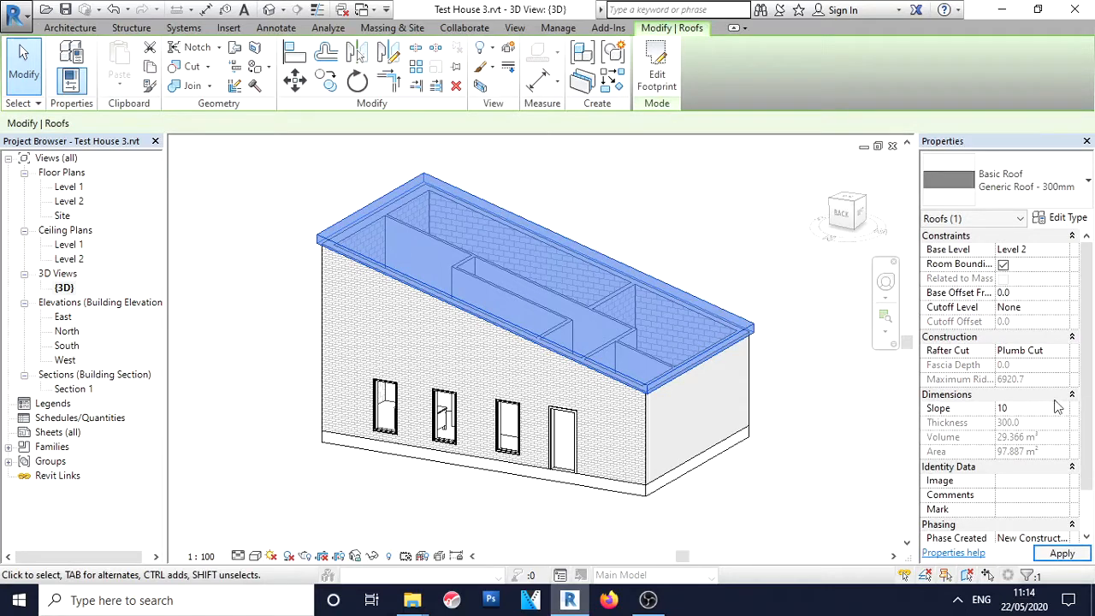
key(Return)
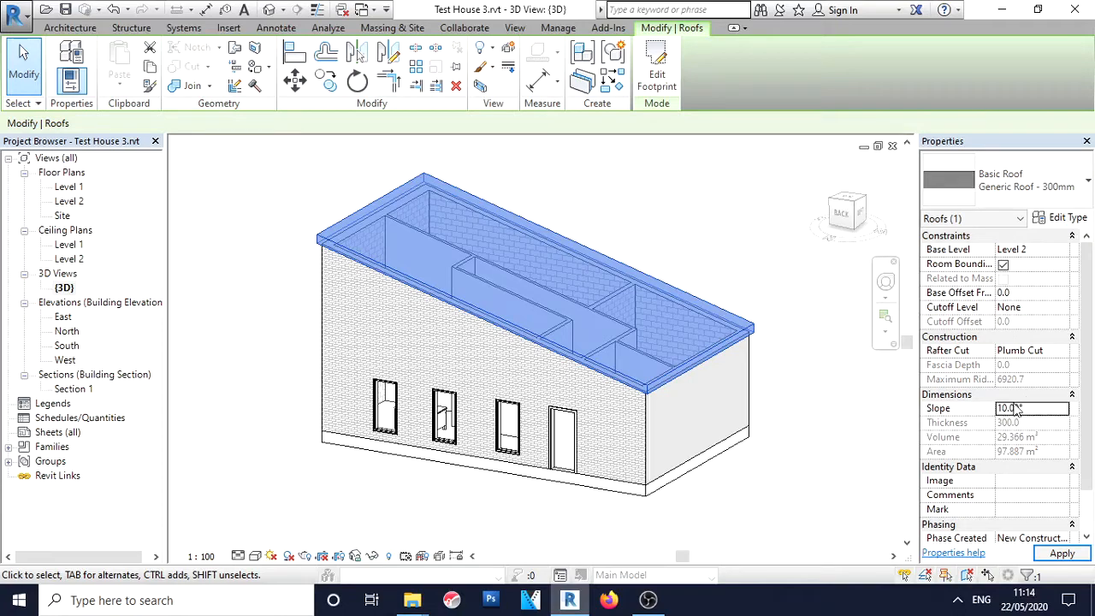
click(1059, 553)
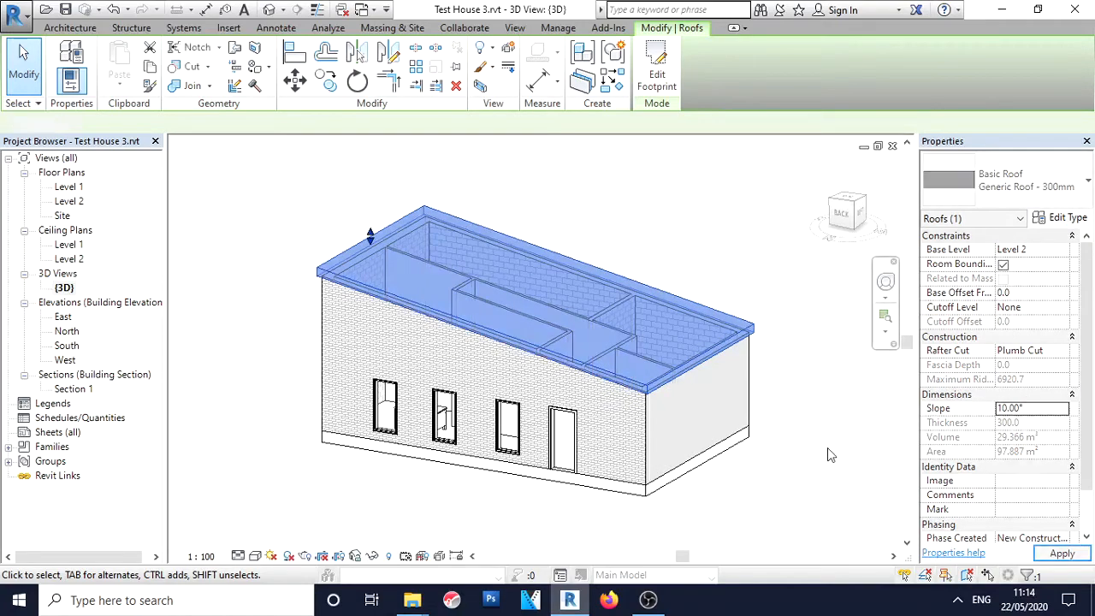
click(827, 448)
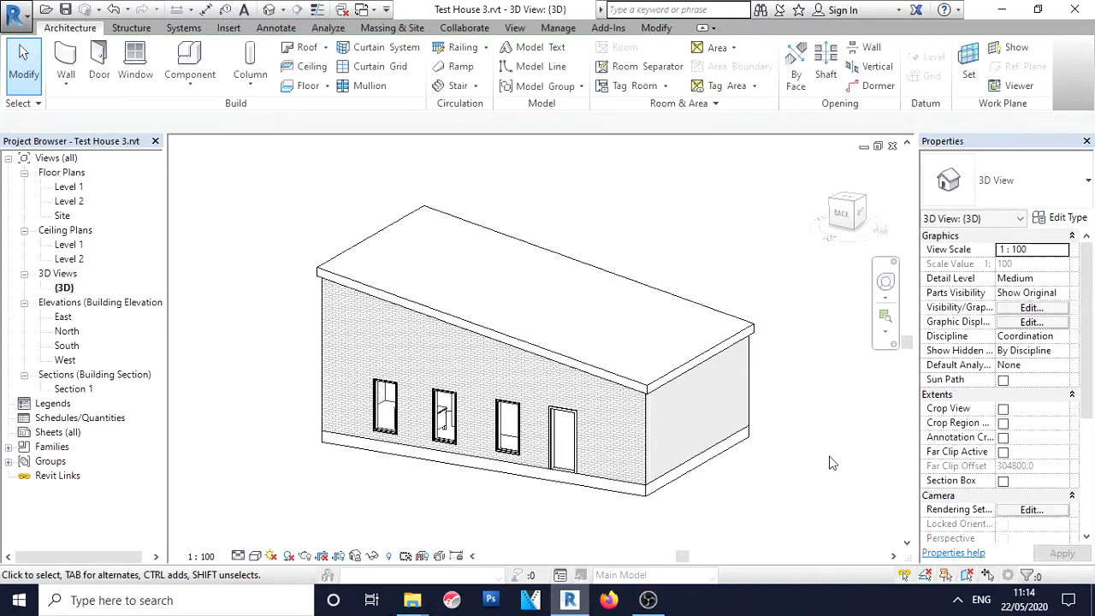
Edit the roof footprint on Level 2 so the two long edges and the east edge also define slope, and finish the sketch
click(723, 325)
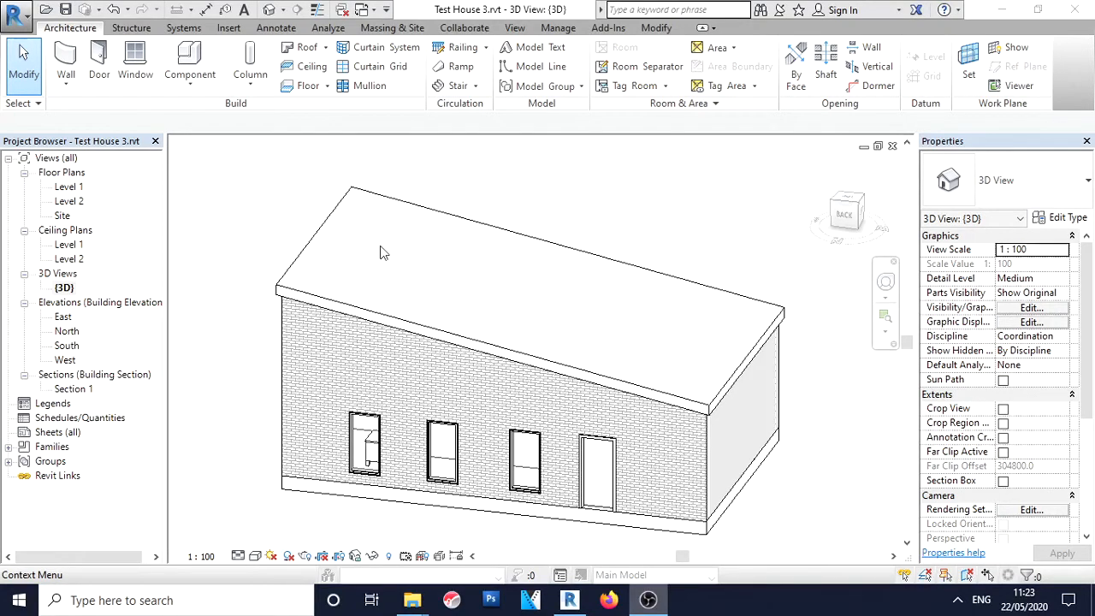
double_click(65, 202)
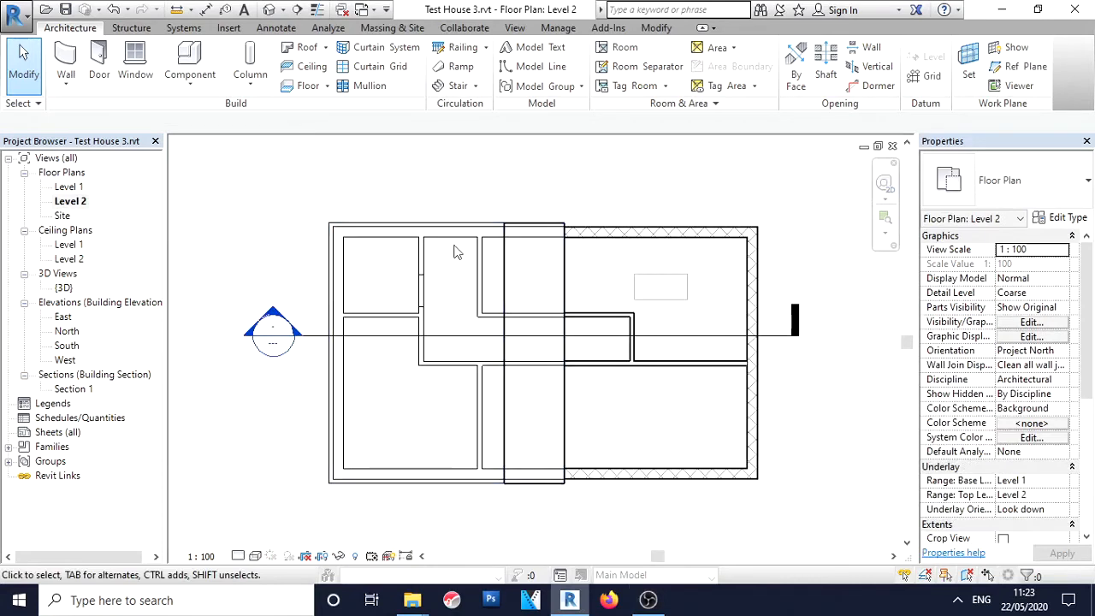
click(560, 222)
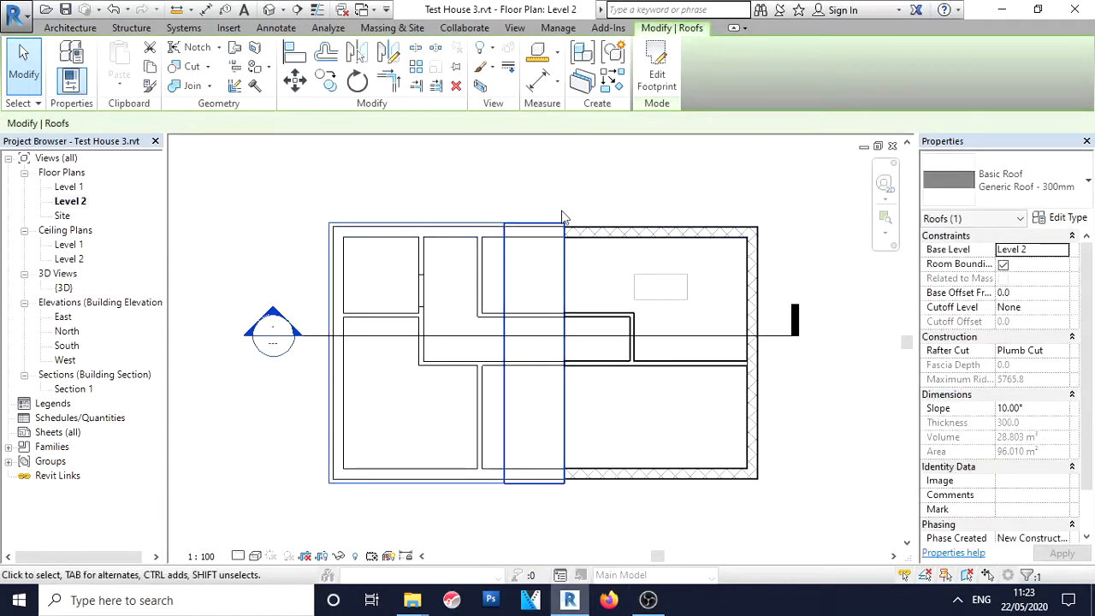
click(664, 77)
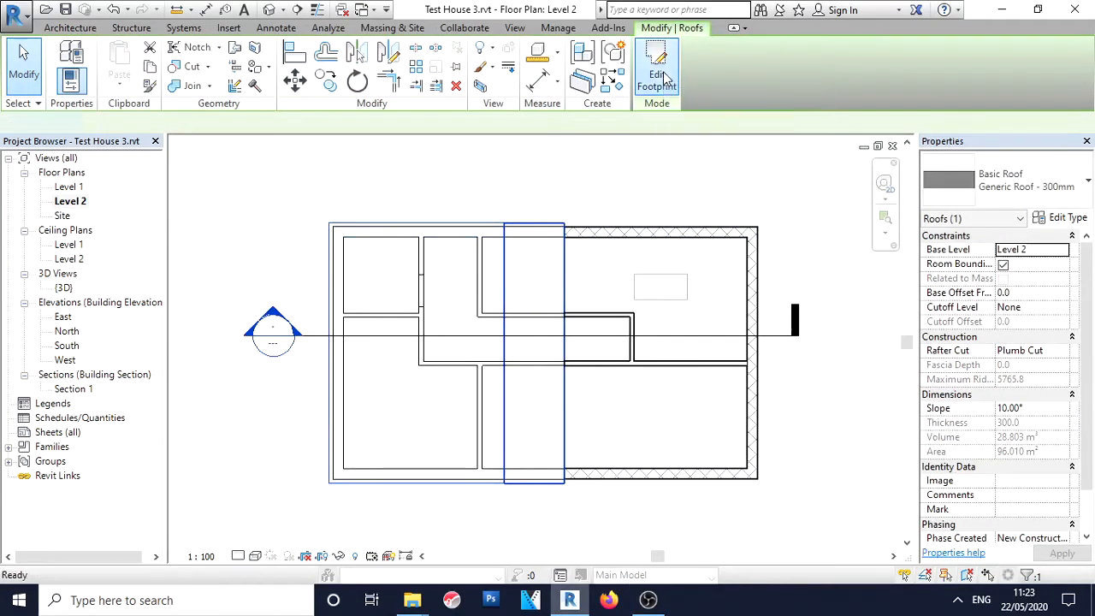
click(329, 326)
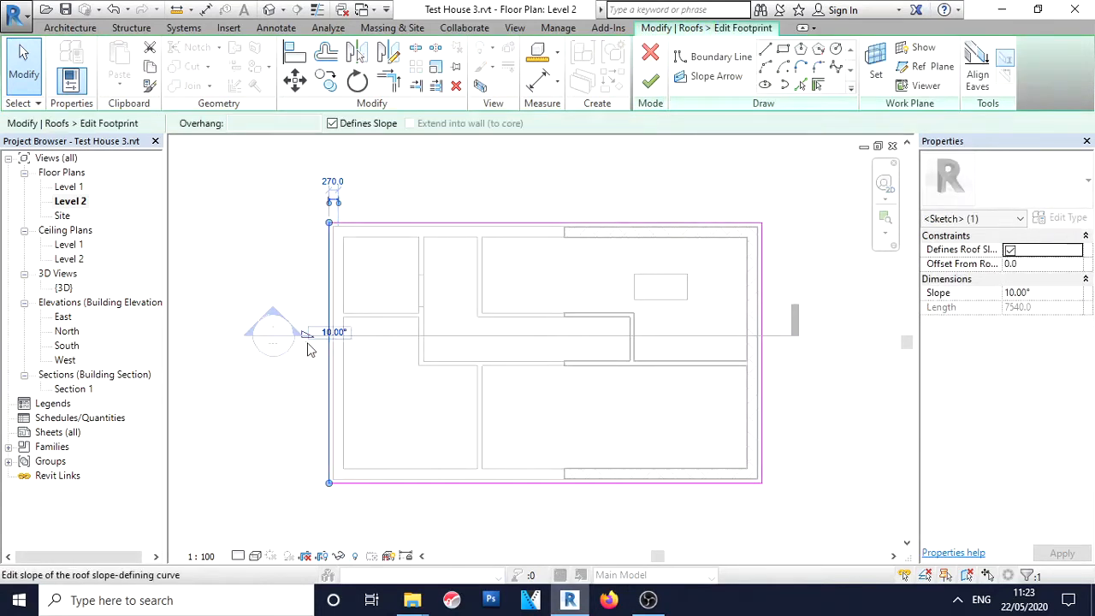
click(495, 174)
click(761, 319)
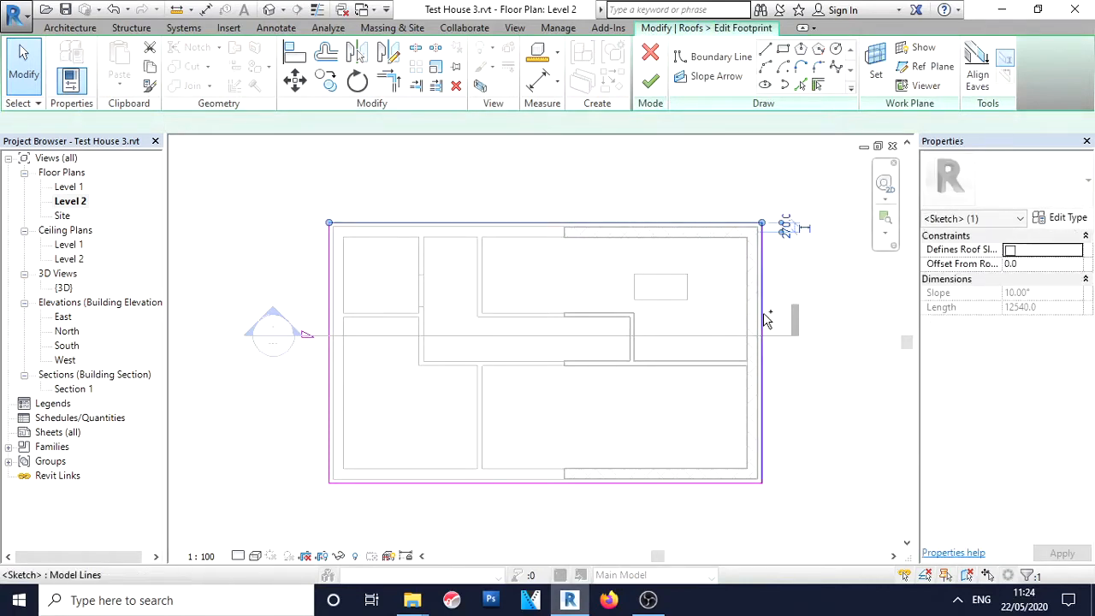
ctrl+click(601, 482)
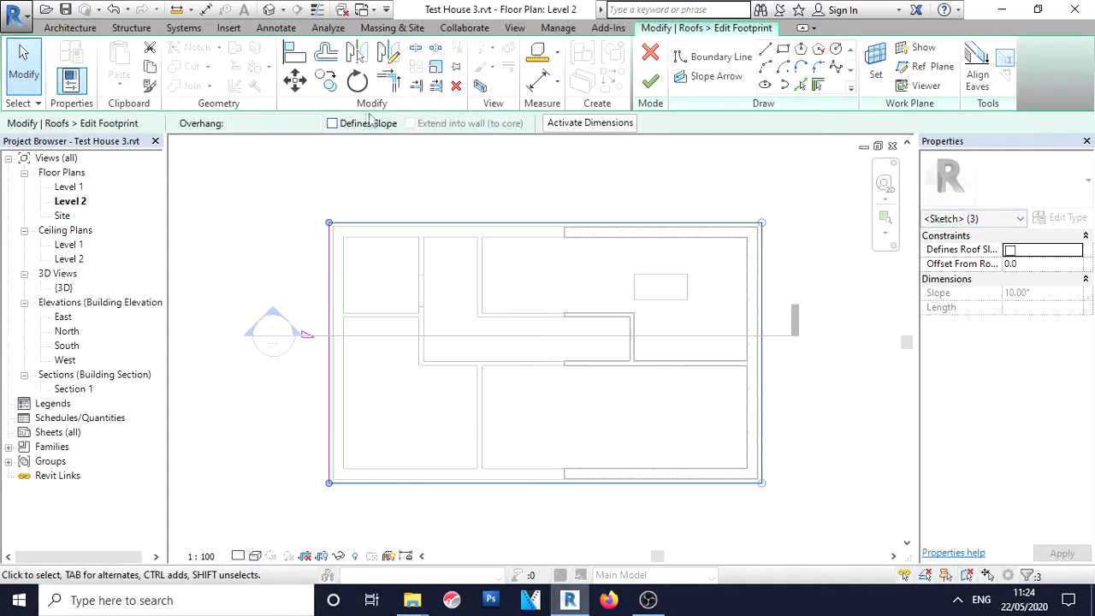
click(1010, 251)
click(662, 177)
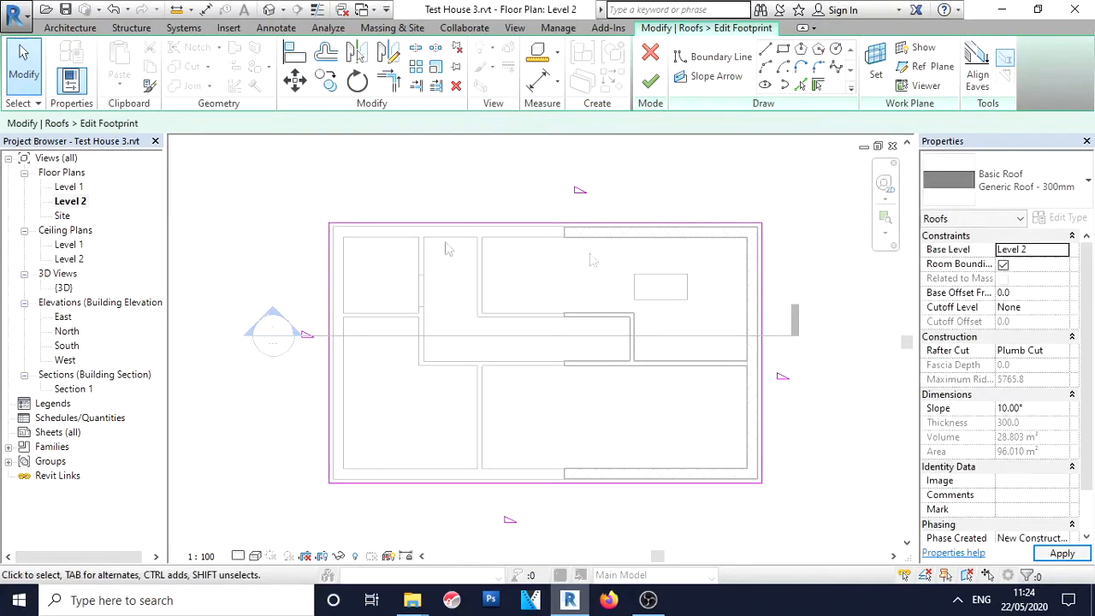
click(650, 81)
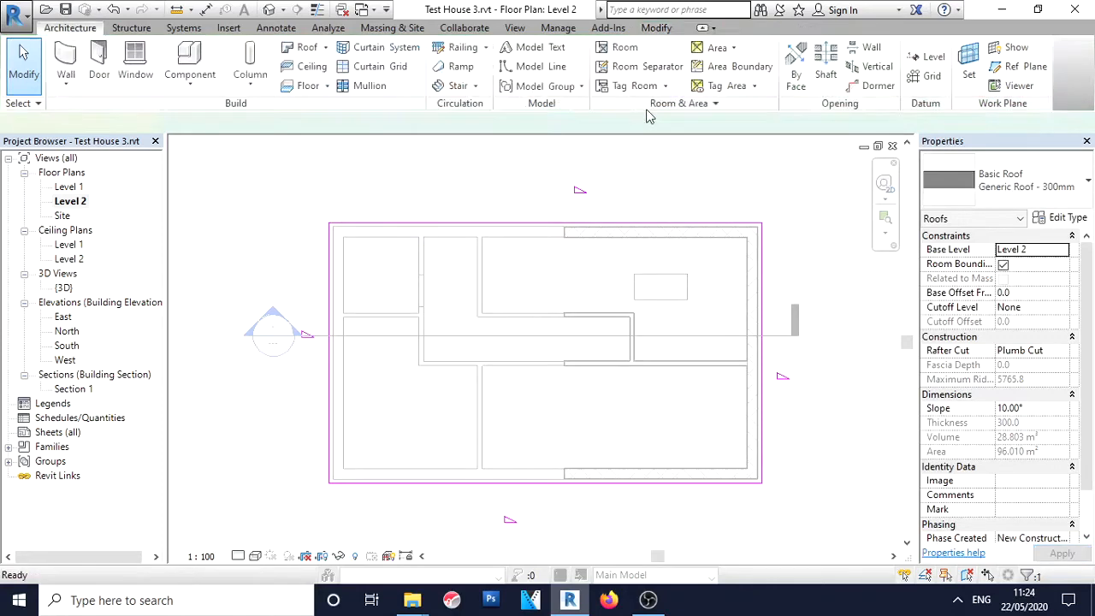
click(600, 185)
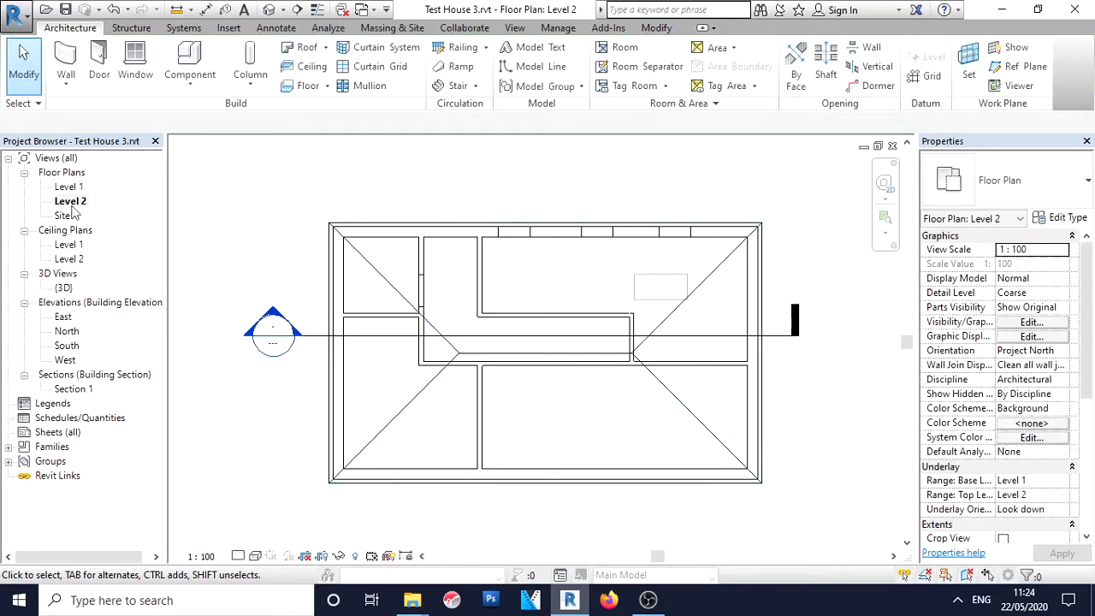
Return to the 3D view and inspect the roof with slopes on all four sides
click(61, 274)
double_click(63, 289)
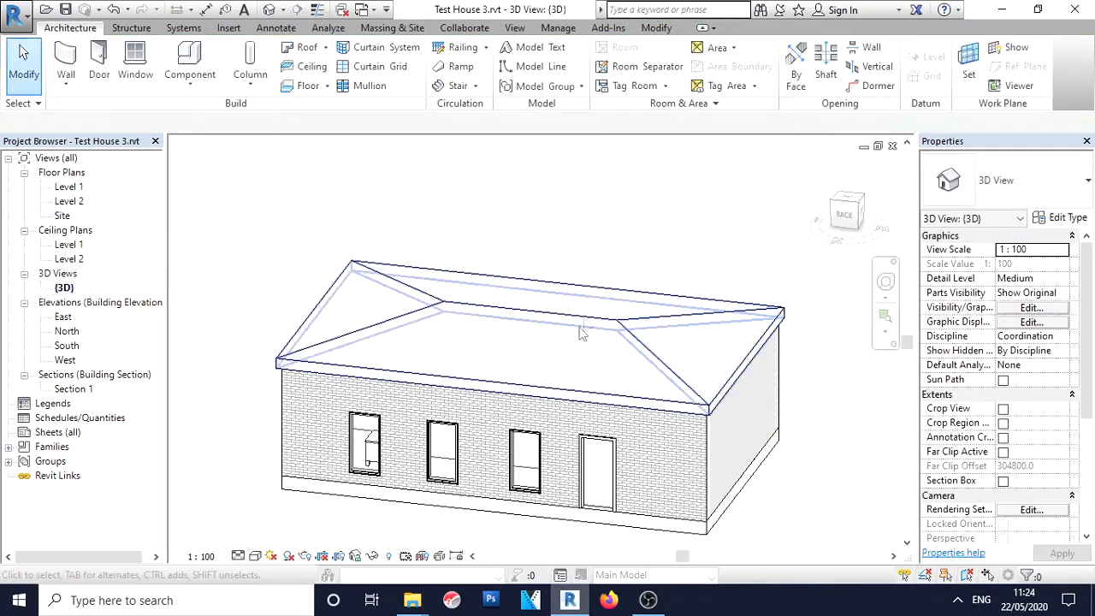
click(579, 319)
click(627, 244)
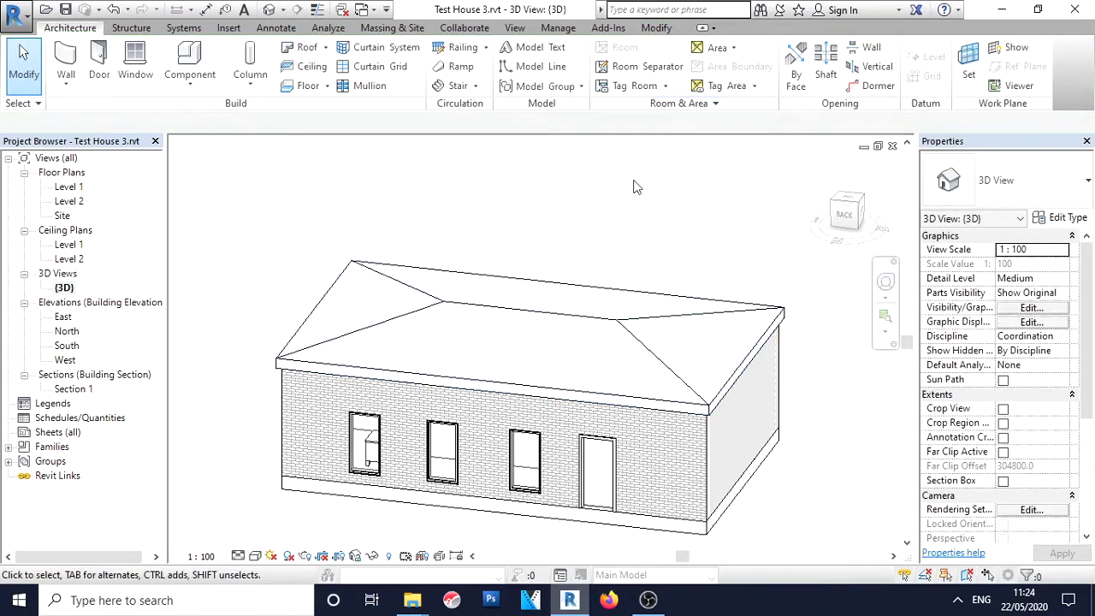
Edit the roof footprint on Level 2 so the two short edges no longer define slope, and finish the sketch
double_click(86, 202)
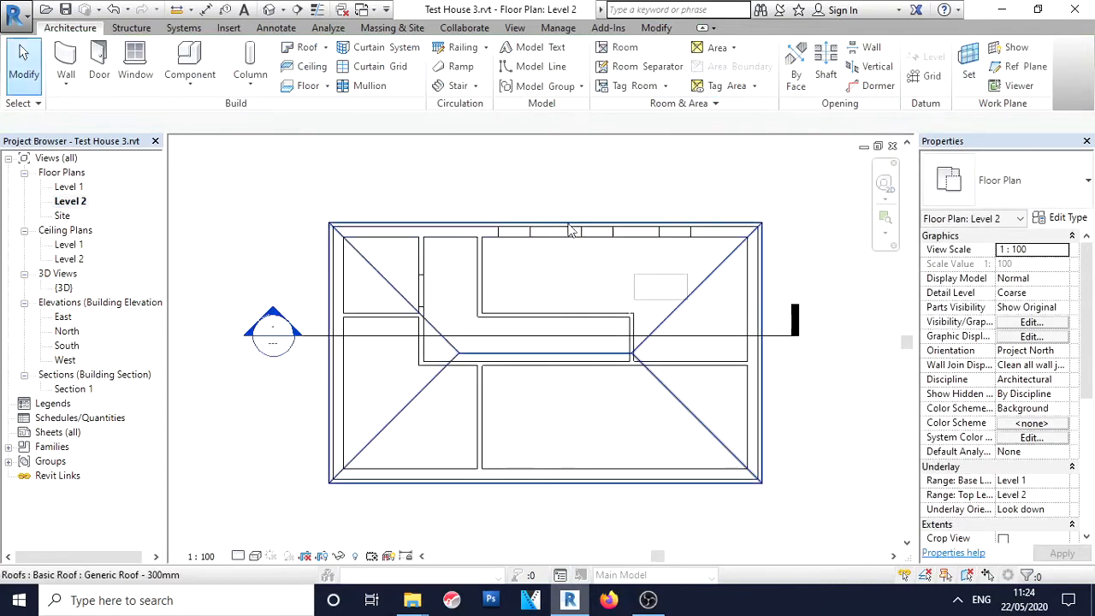
click(564, 229)
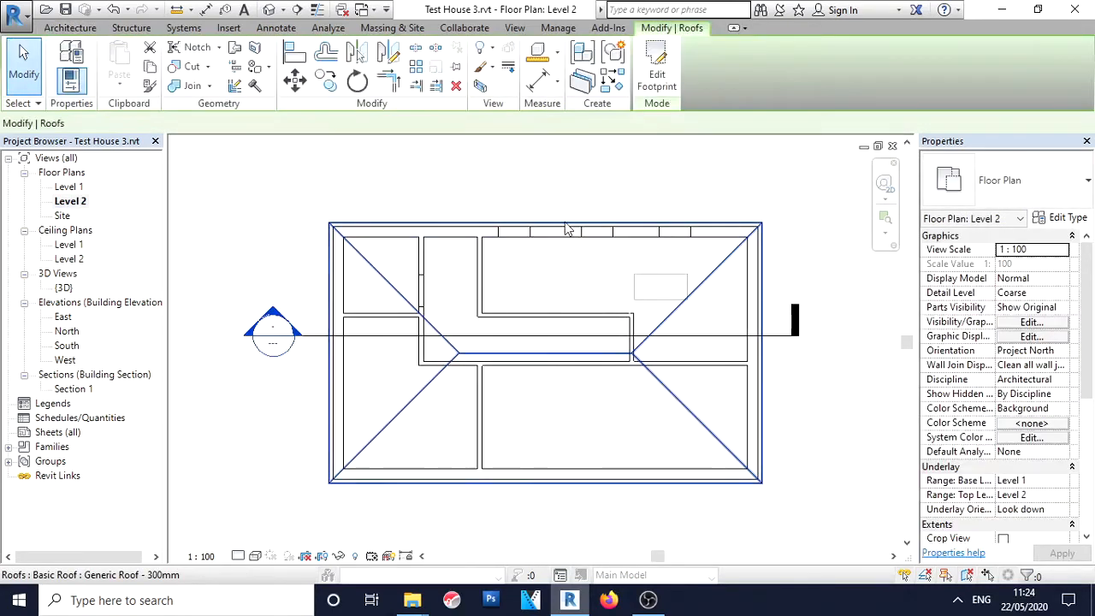
click(661, 79)
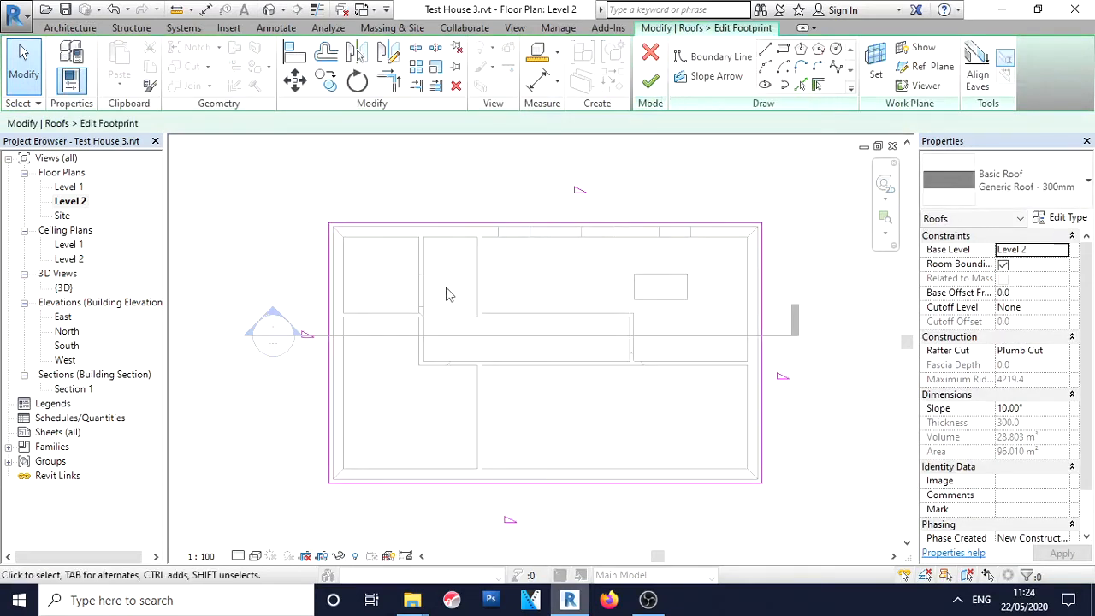
click(330, 291)
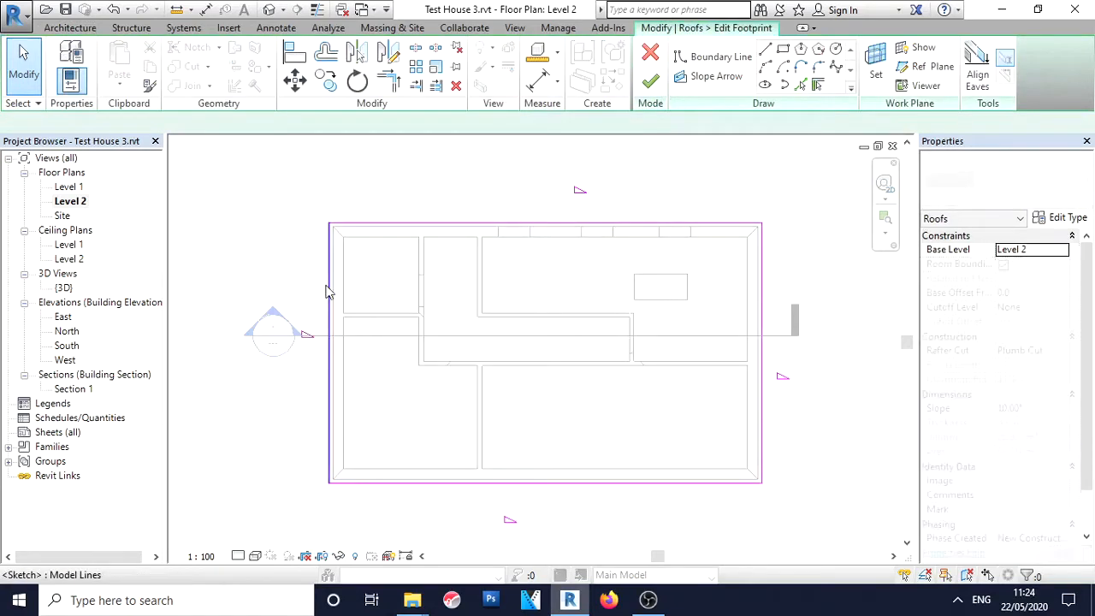
ctrl+click(762, 307)
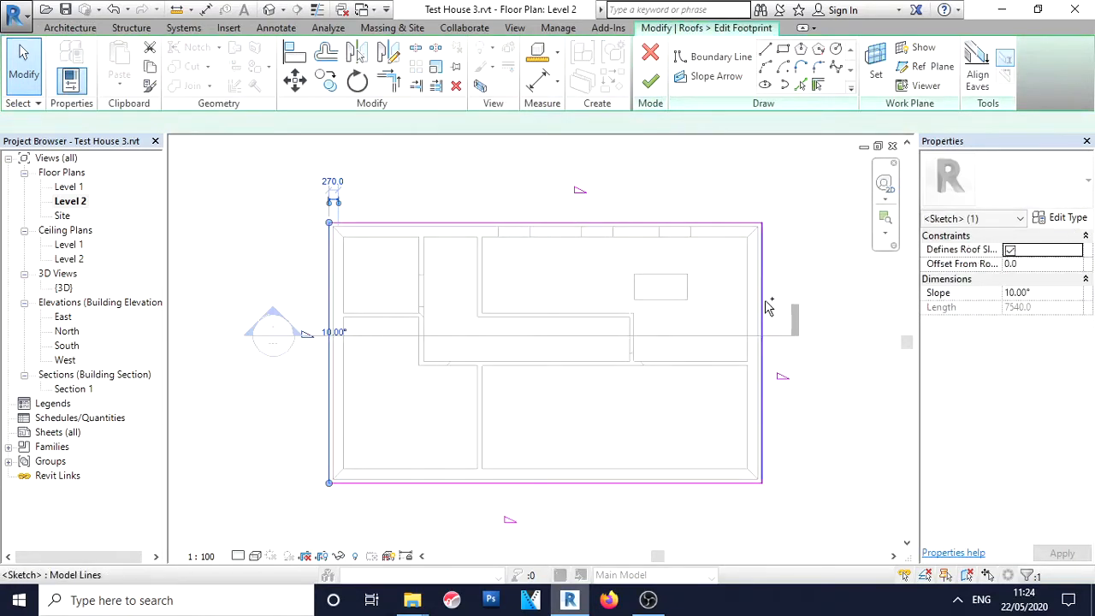
click(1009, 250)
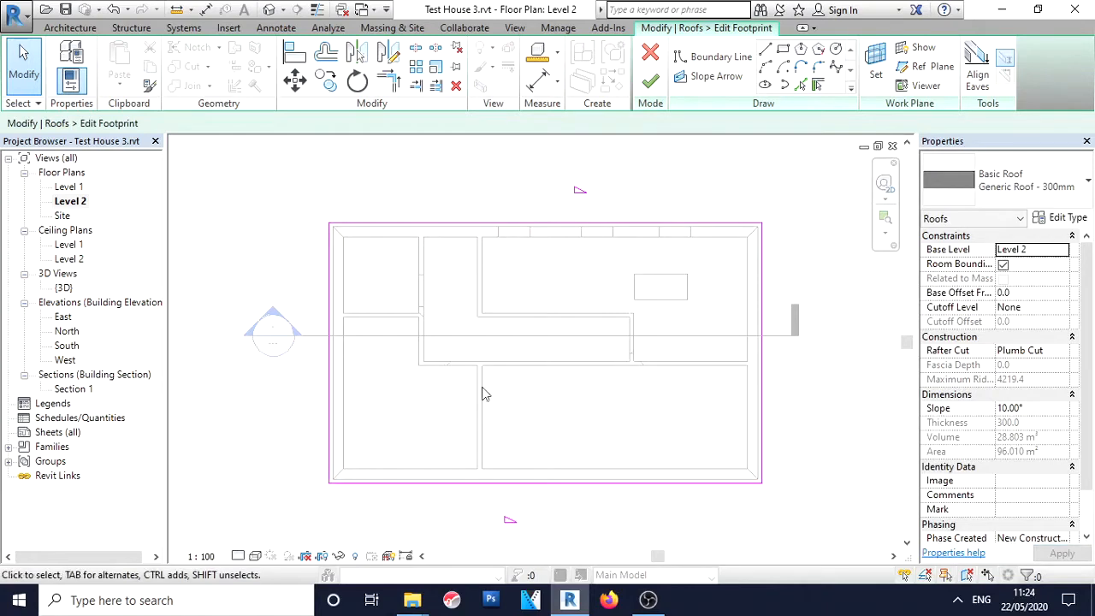
click(581, 224)
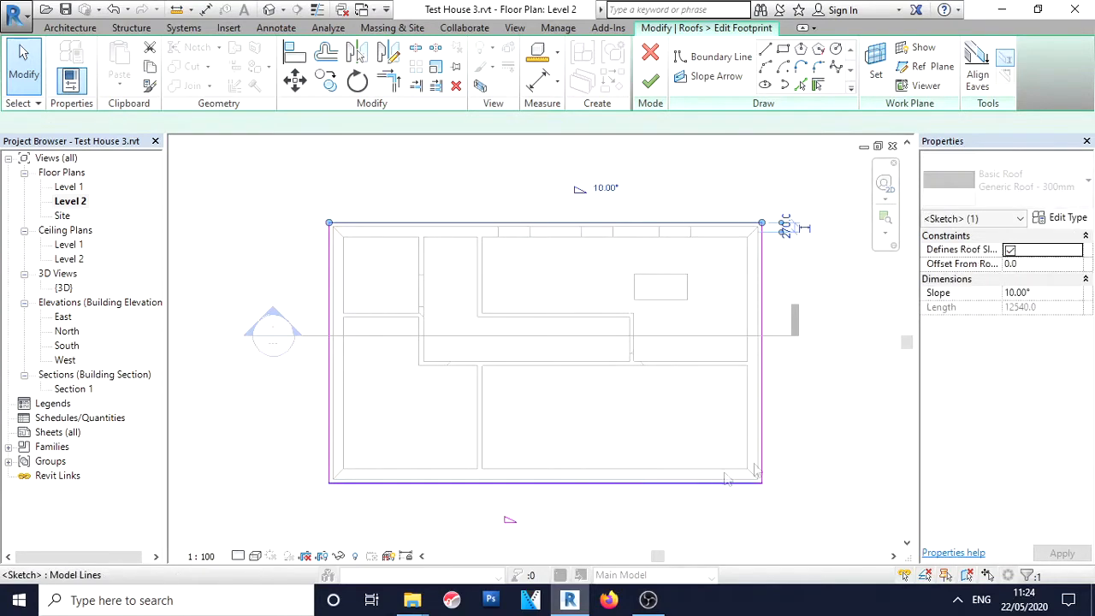
click(604, 494)
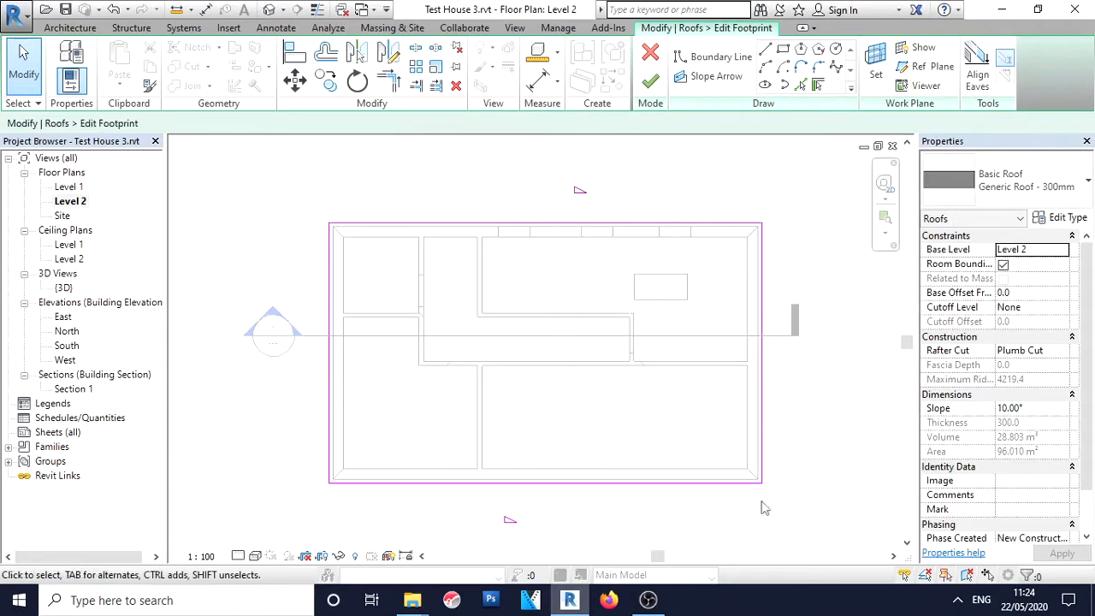
click(651, 81)
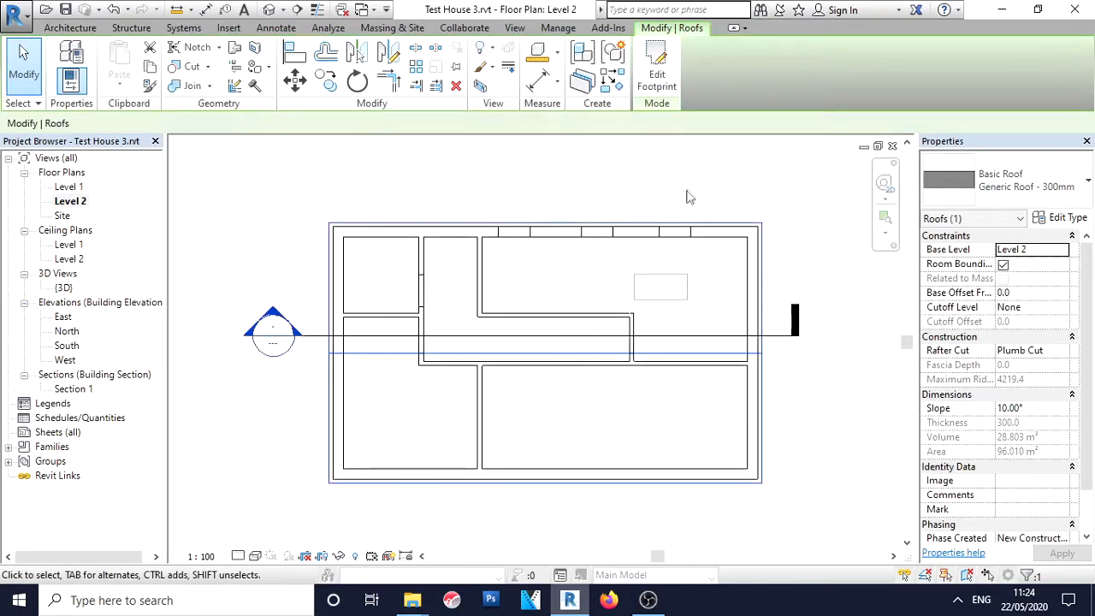
Return to the 3D view and set the gable roof's slope to 15°
double_click(63, 288)
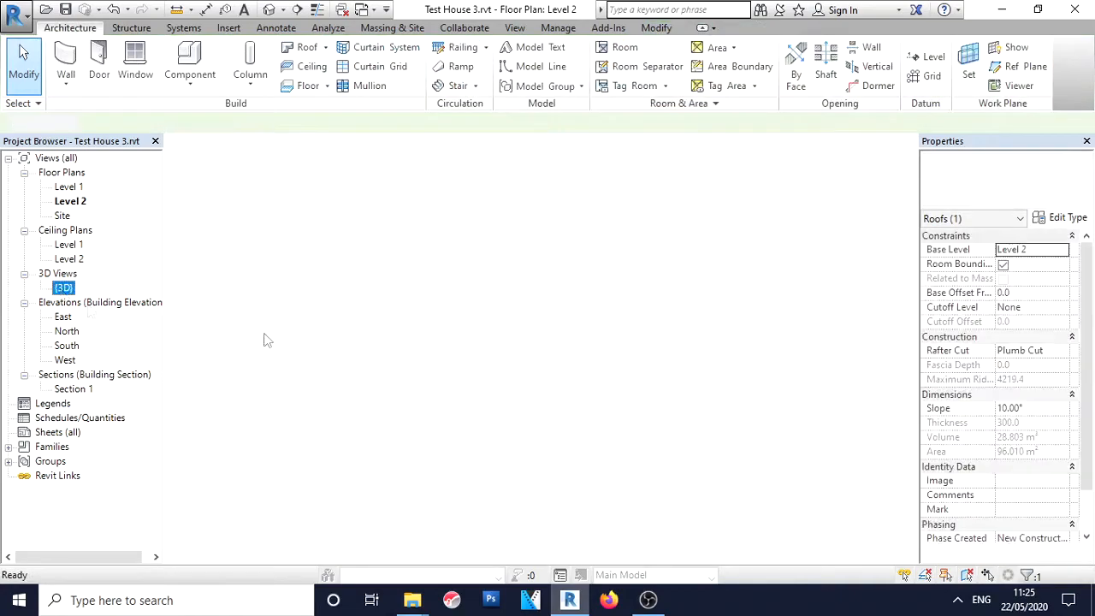
click(601, 199)
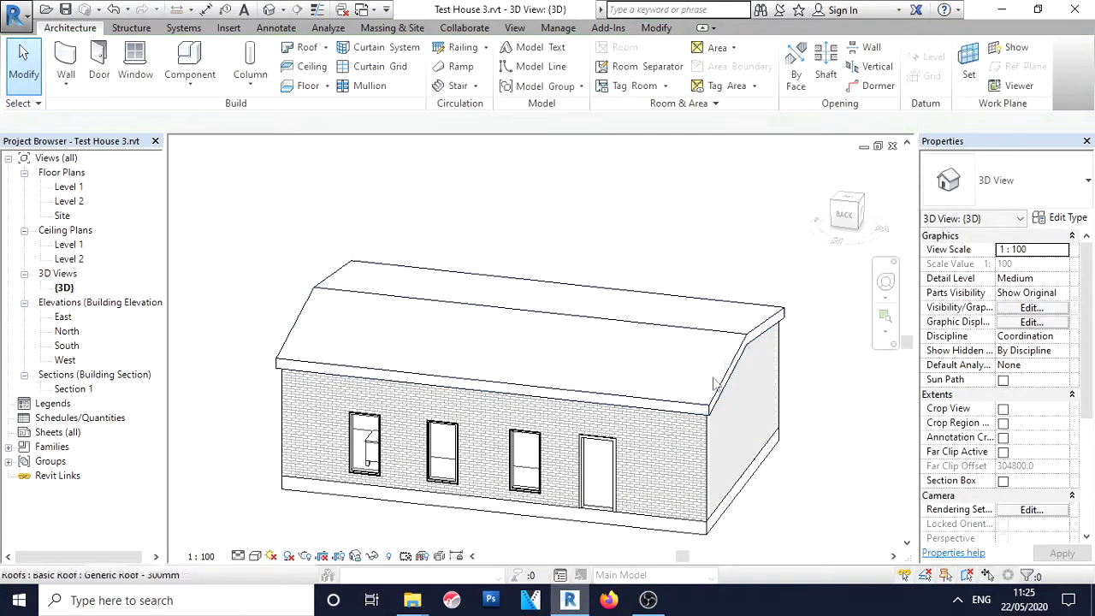
click(573, 321)
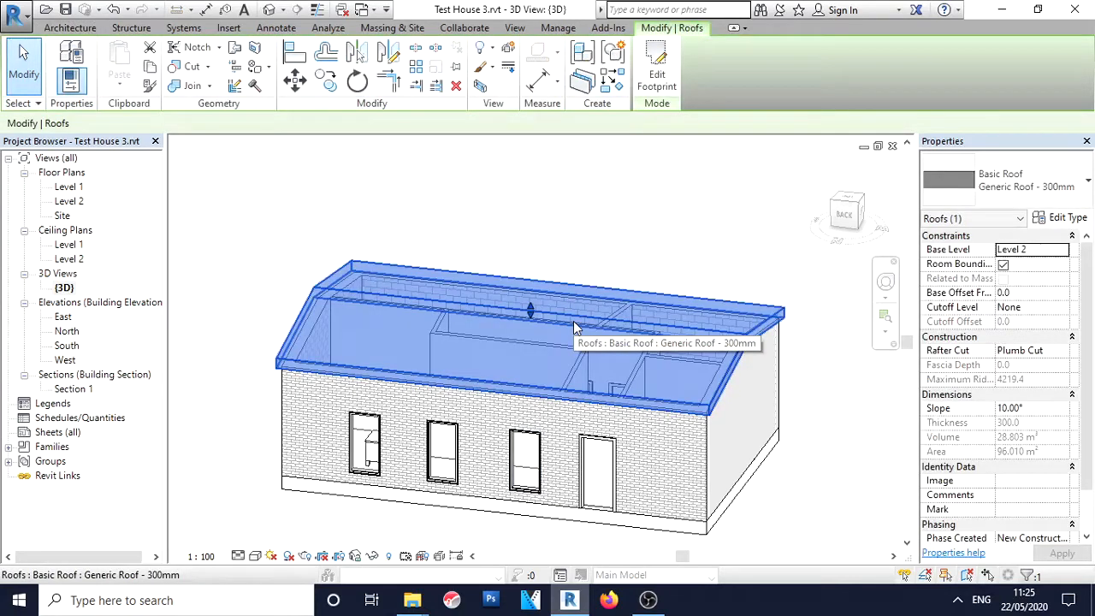
click(1051, 408)
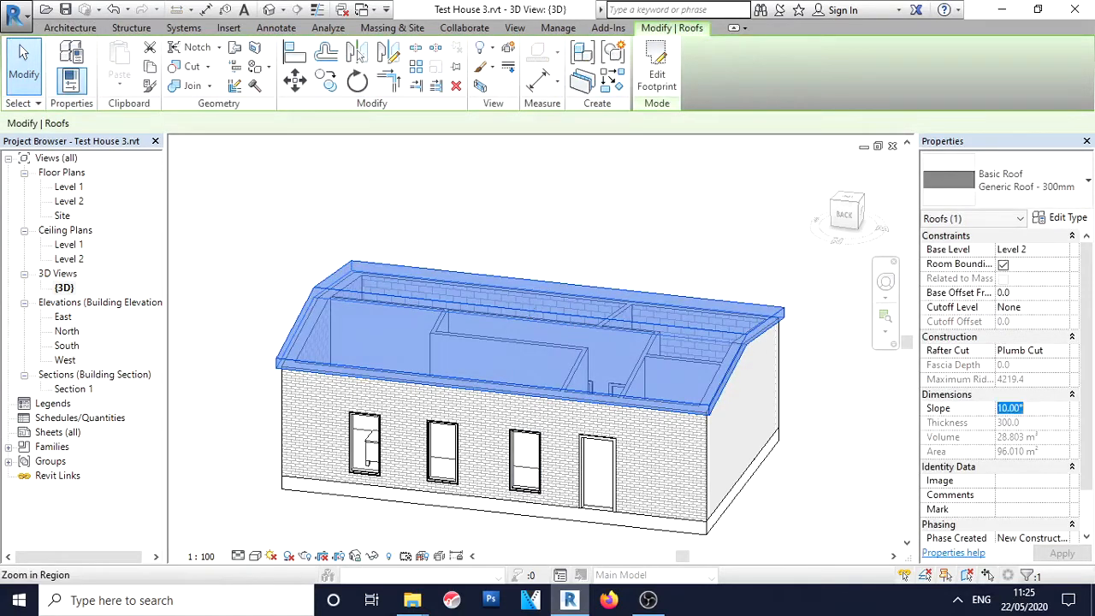
text(15)
key(Return)
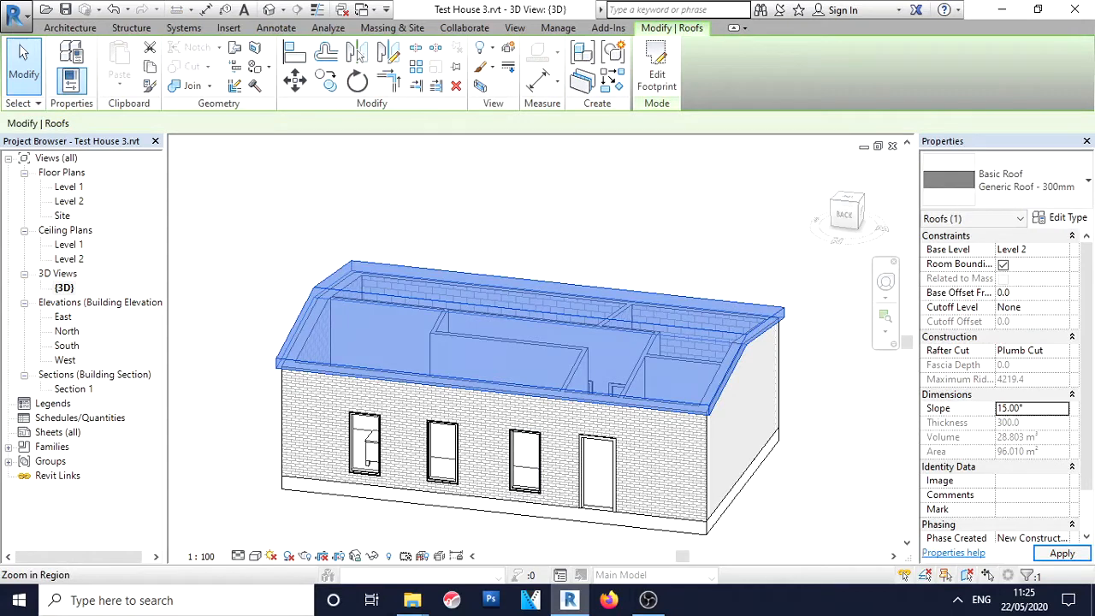
click(826, 384)
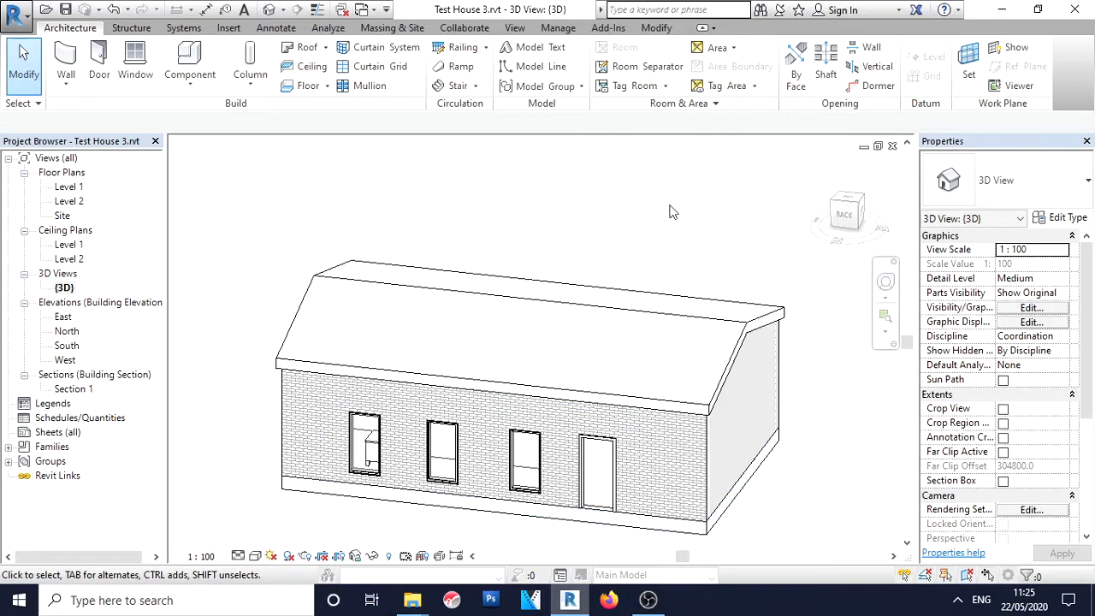
Open the Level 1 floor plan and clear the selection
click(574, 289)
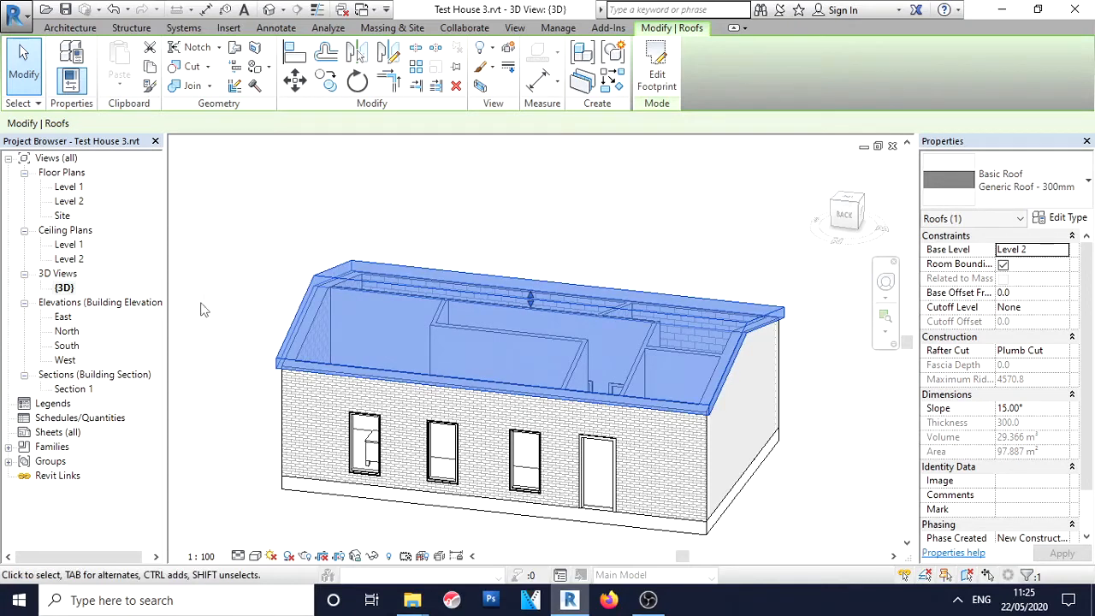
double_click(80, 389)
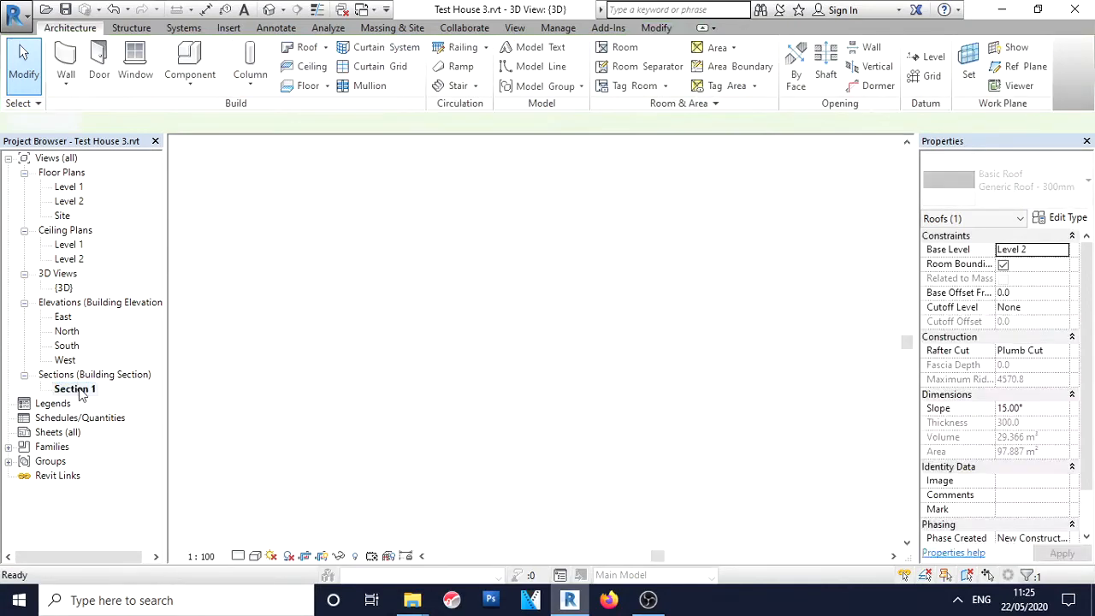
double_click(68, 187)
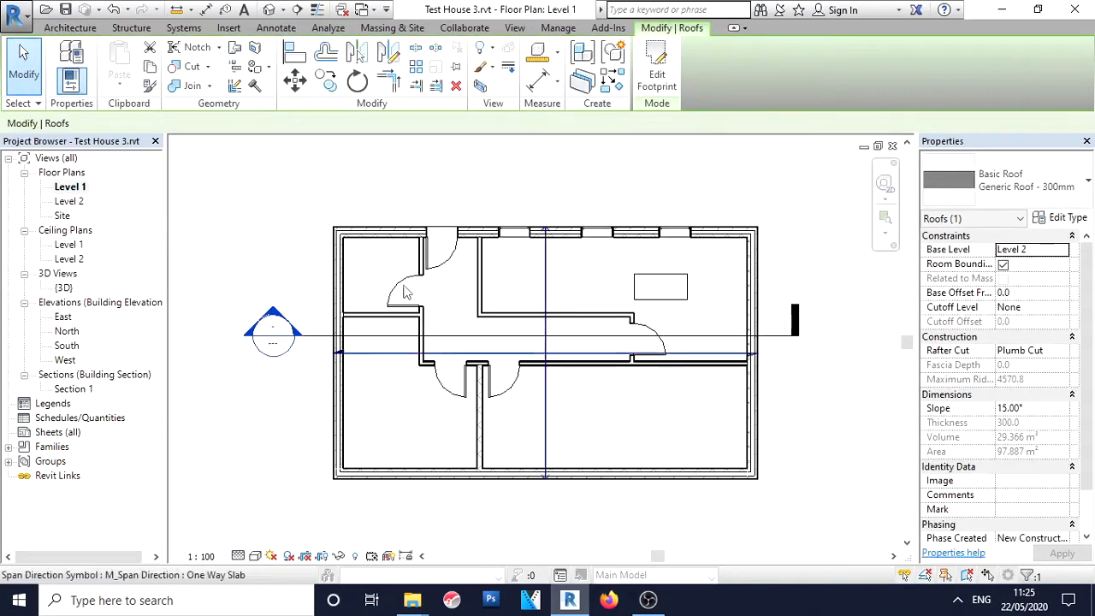
click(355, 170)
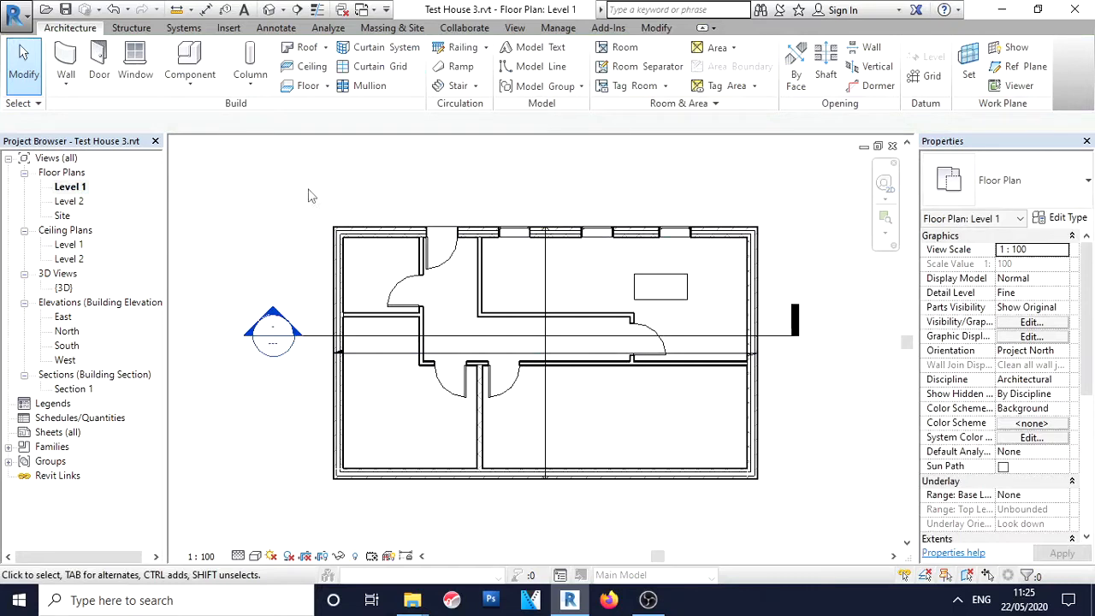
click(344, 262)
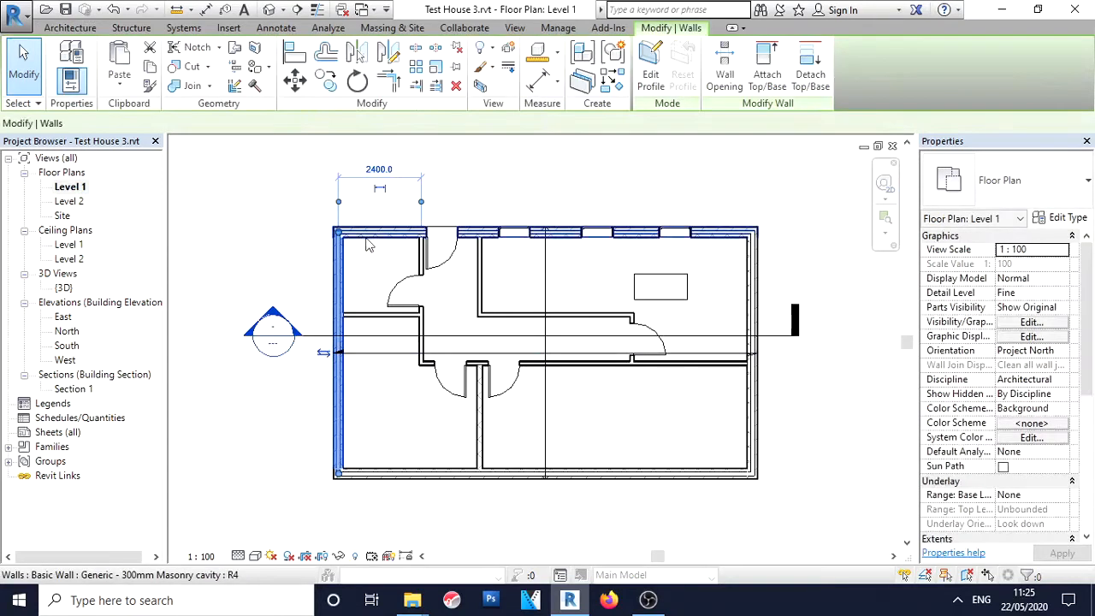
click(525, 195)
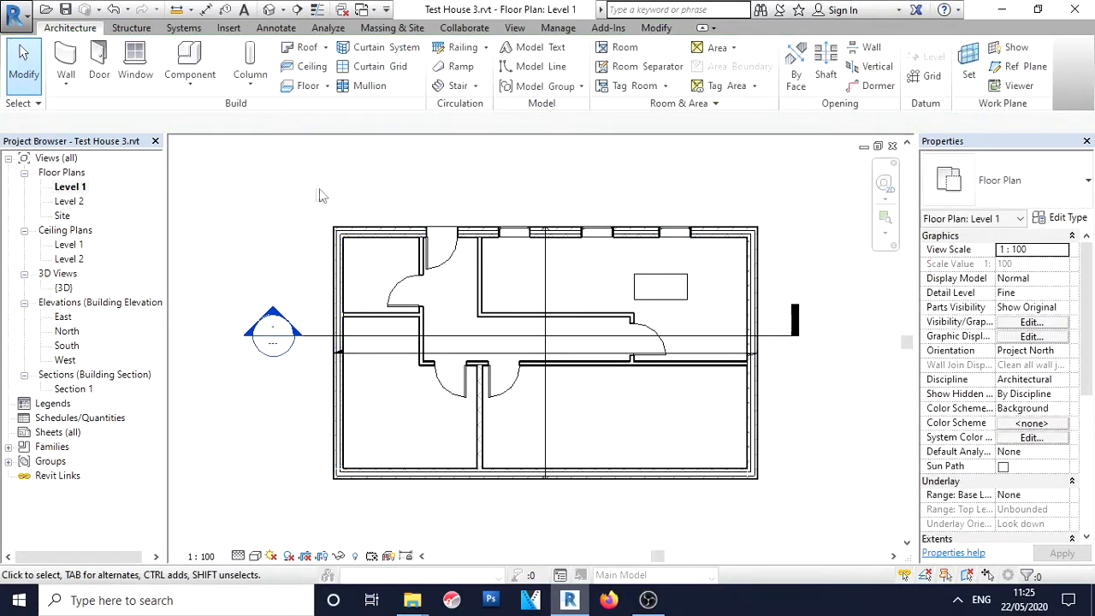
Select the whole building in the Level 1 plan and filter the selection to Walls only
drag(288, 178, 792, 522)
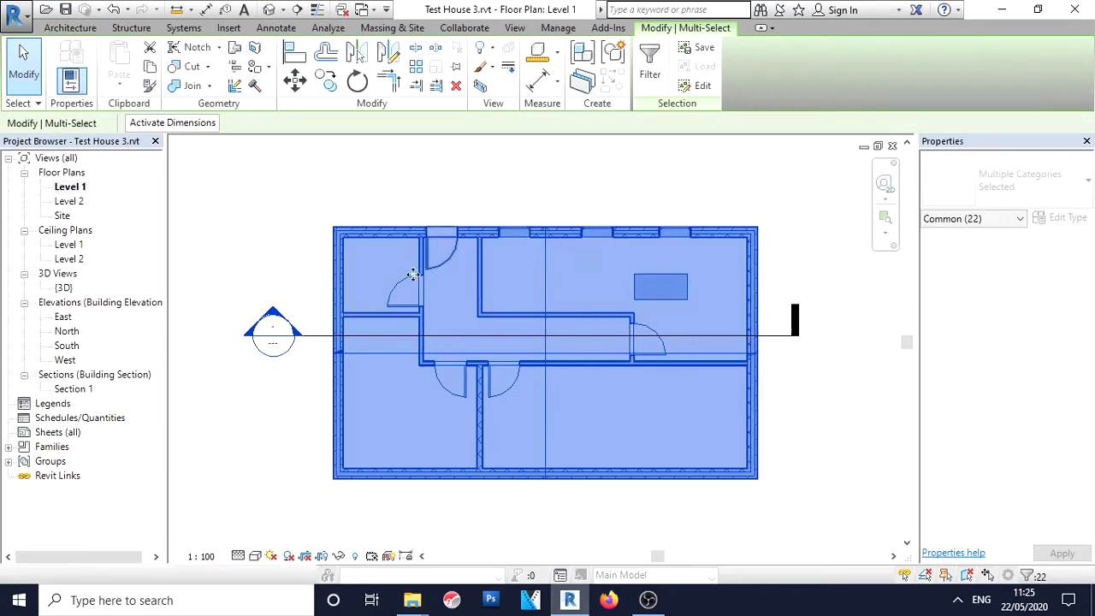
click(1029, 576)
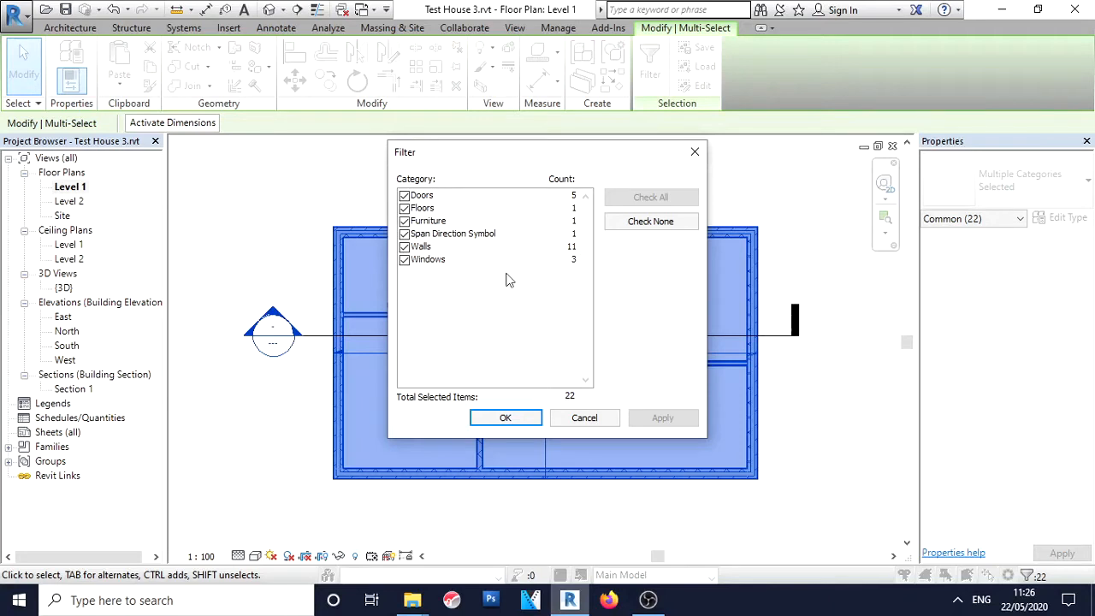
click(645, 222)
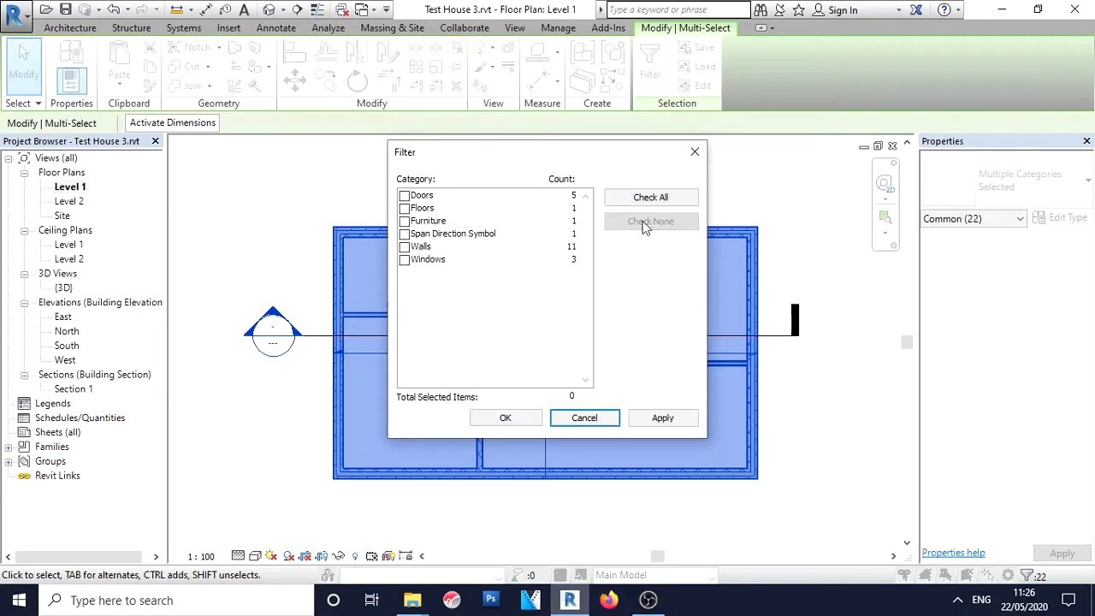
click(404, 247)
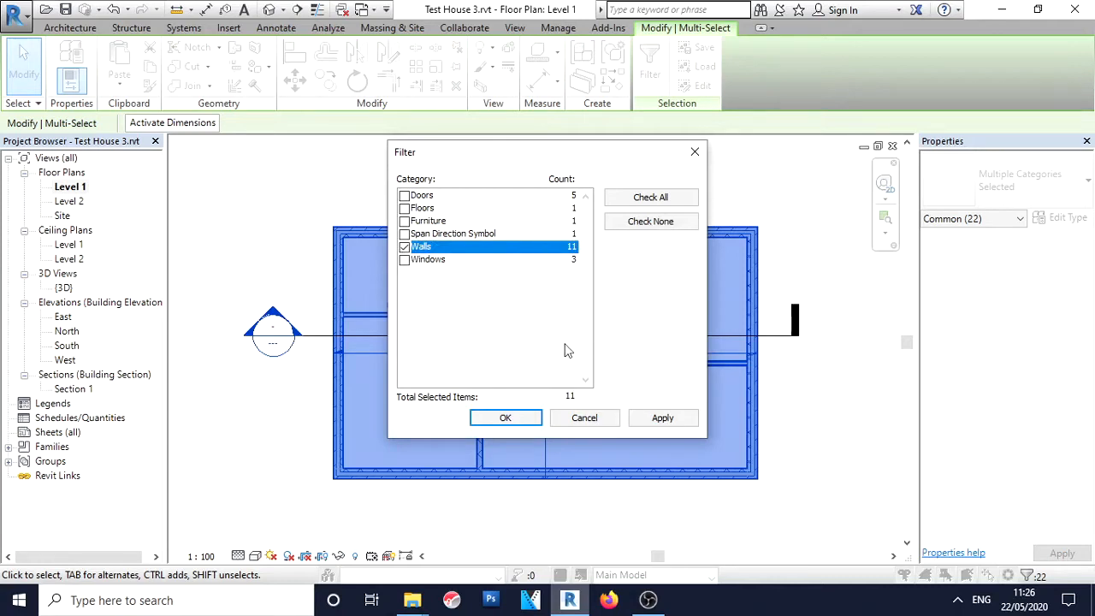
click(664, 419)
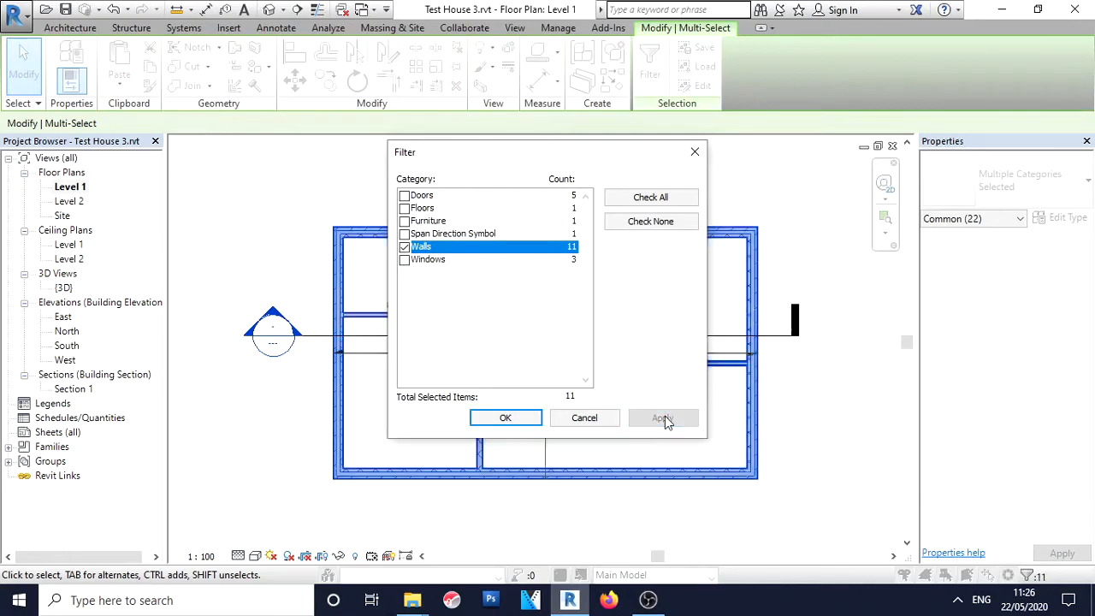
click(524, 421)
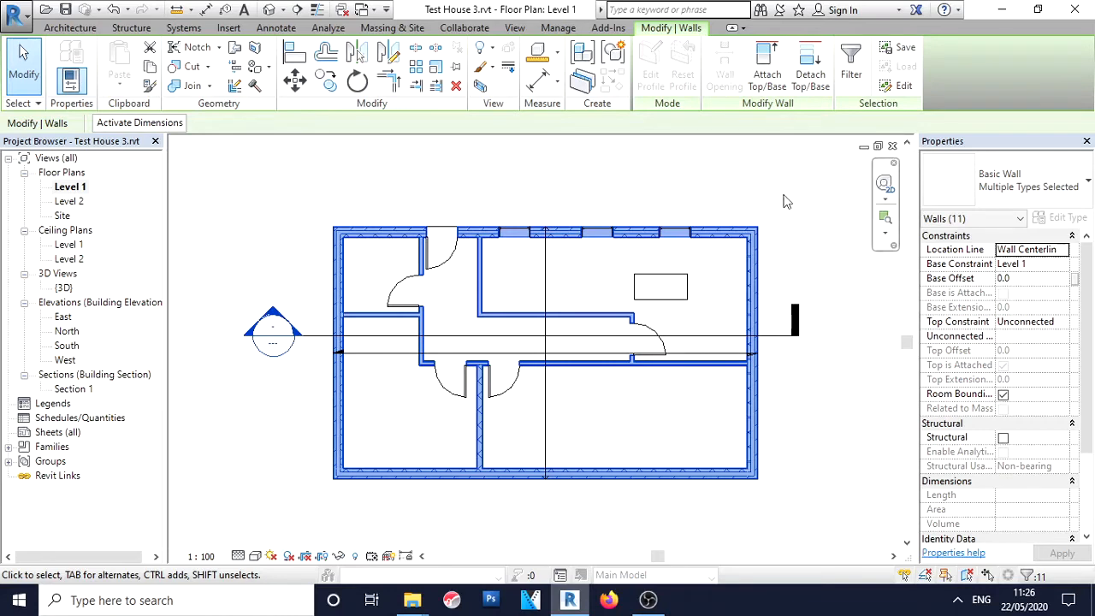
Detach the selected walls from the roof in Section 1 and check them in the 3D view
double_click(77, 389)
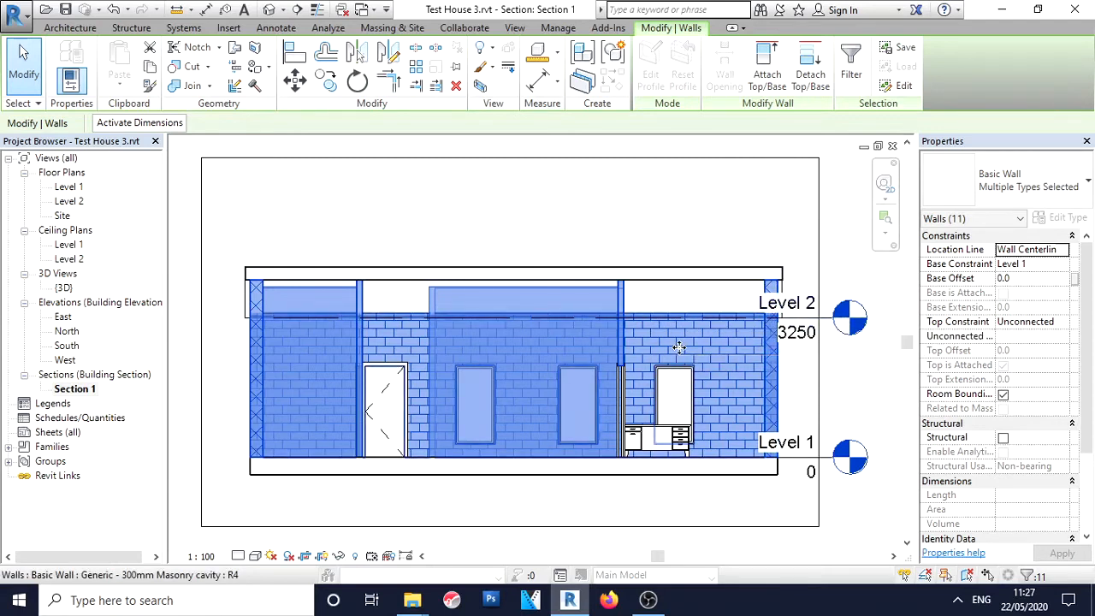
click(810, 76)
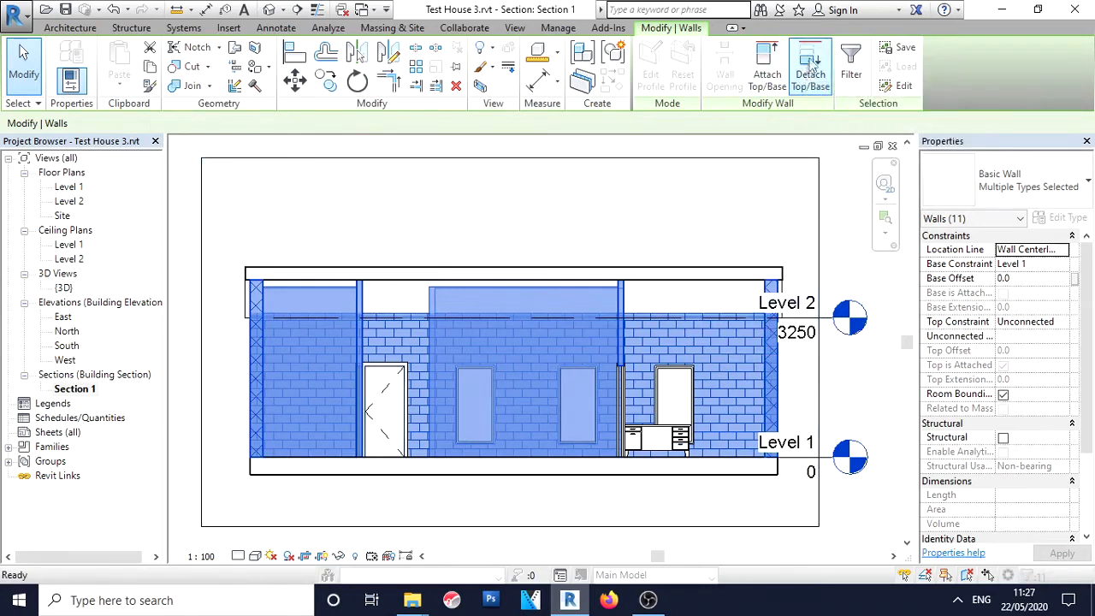
click(682, 274)
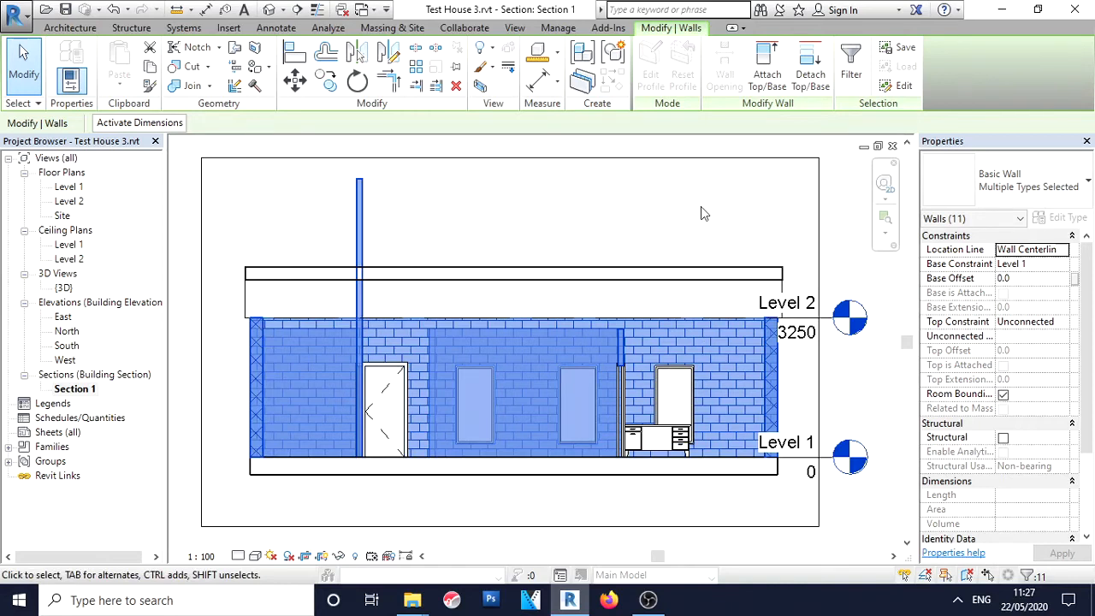
double_click(64, 288)
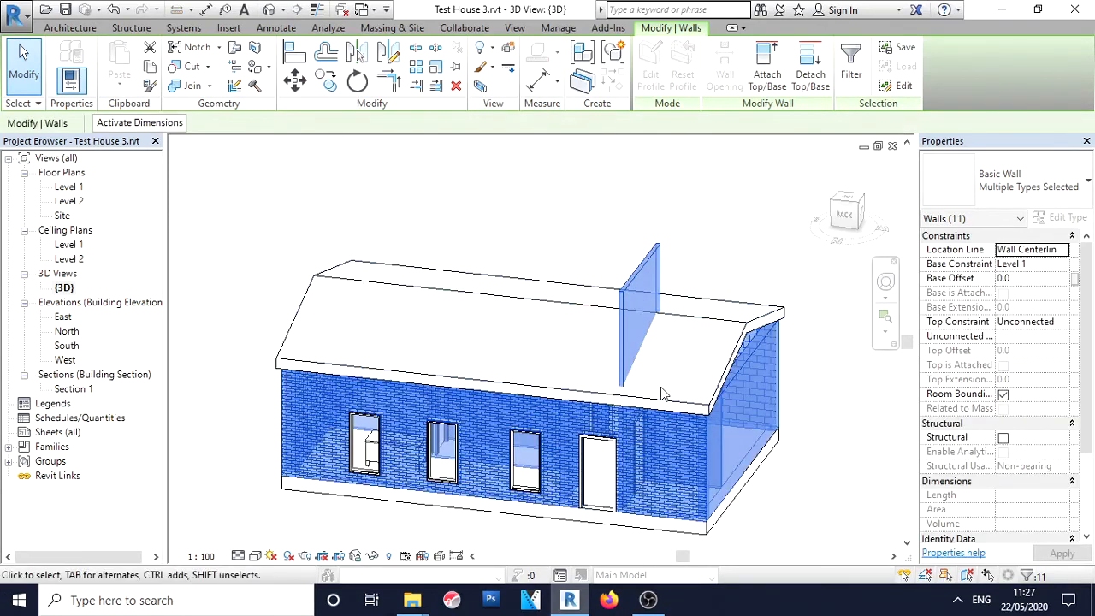
In Section 1, attach the tops of the selected walls to the roof and clear the selection
double_click(61, 386)
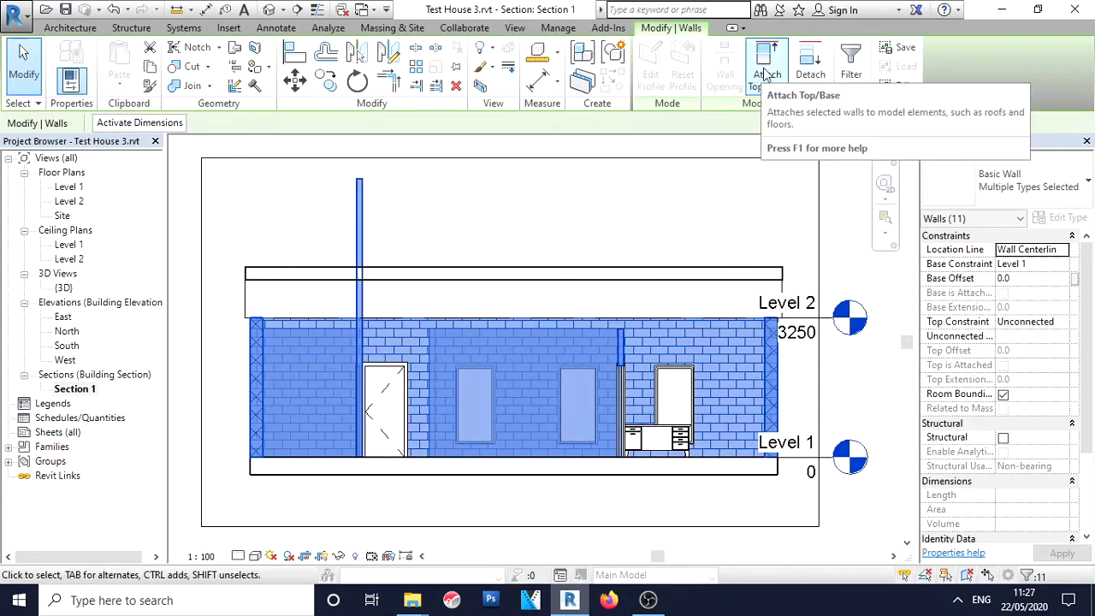
click(765, 70)
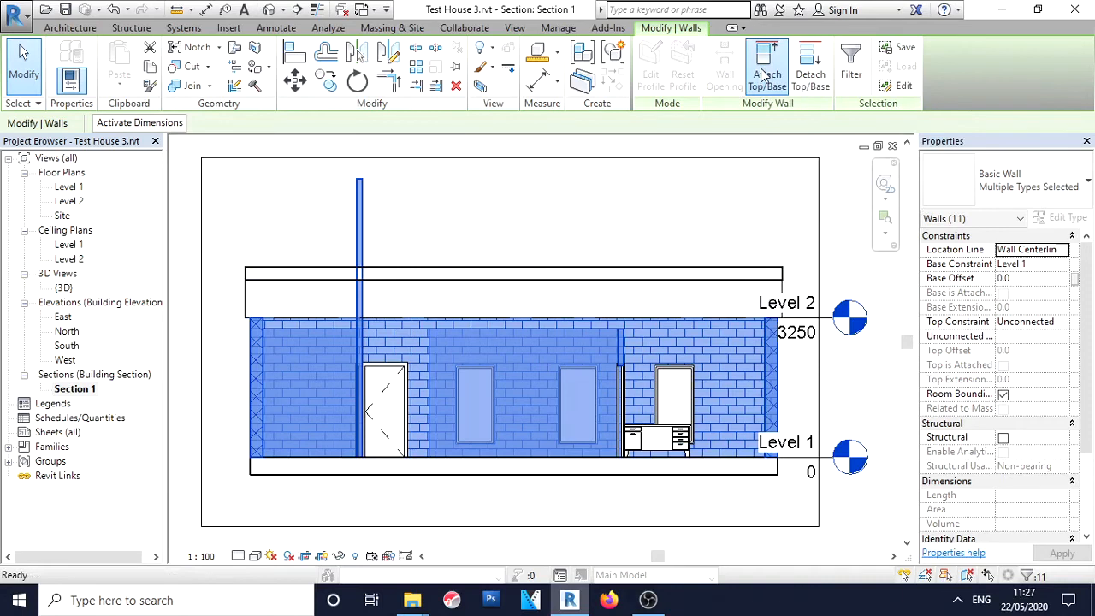
click(627, 277)
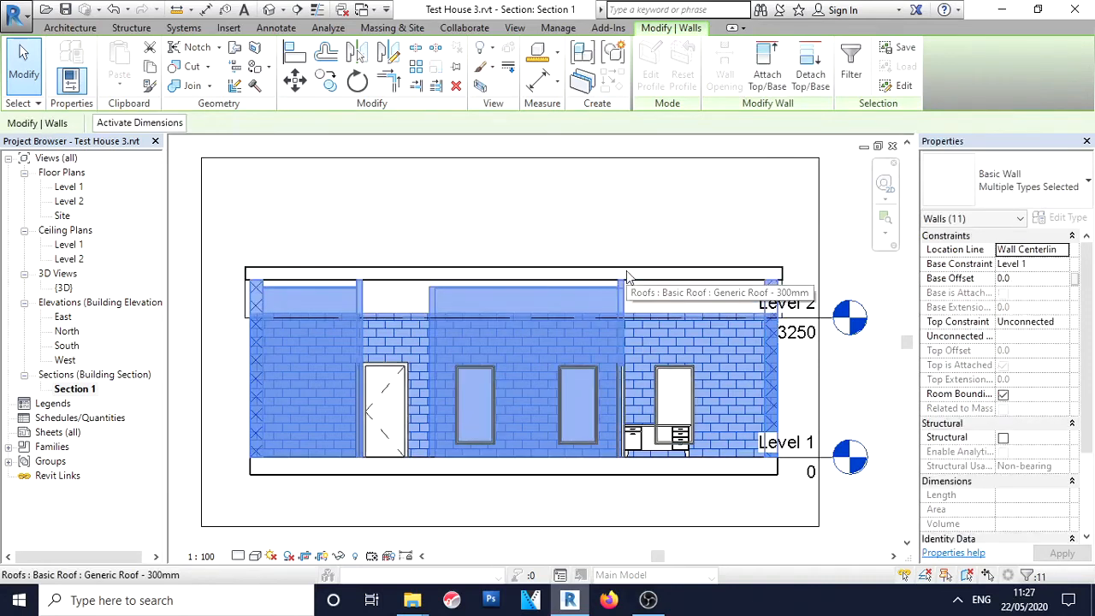
click(671, 184)
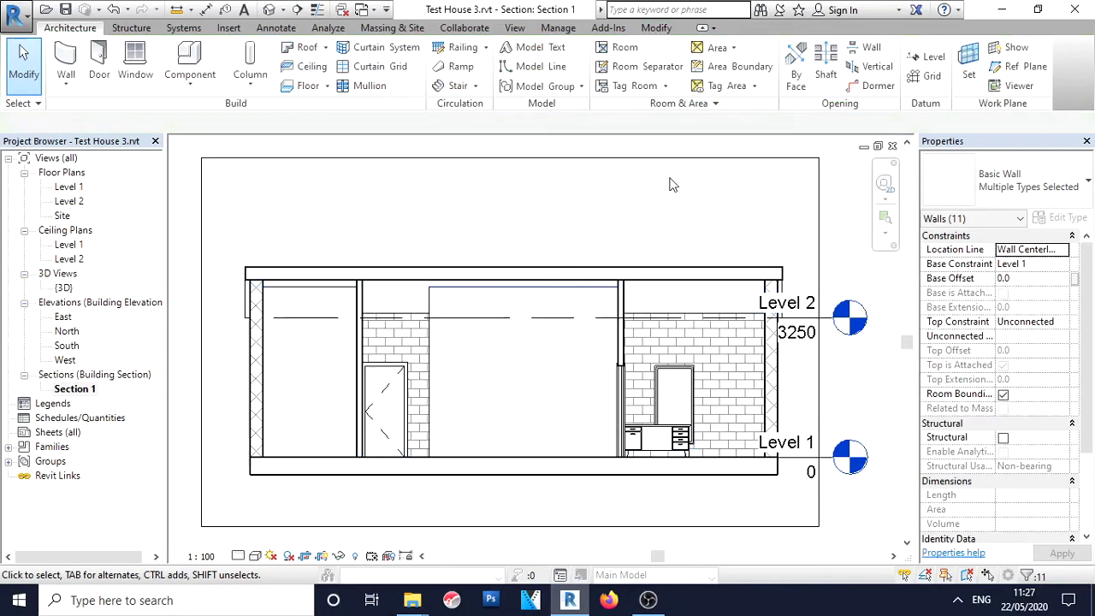
Return to the 3D view and inspect the walls and gable roof from different angles
double_click(64, 288)
shift+middle_drag(615, 354, 552, 343)
shift+middle_drag(747, 319, 291, 363)
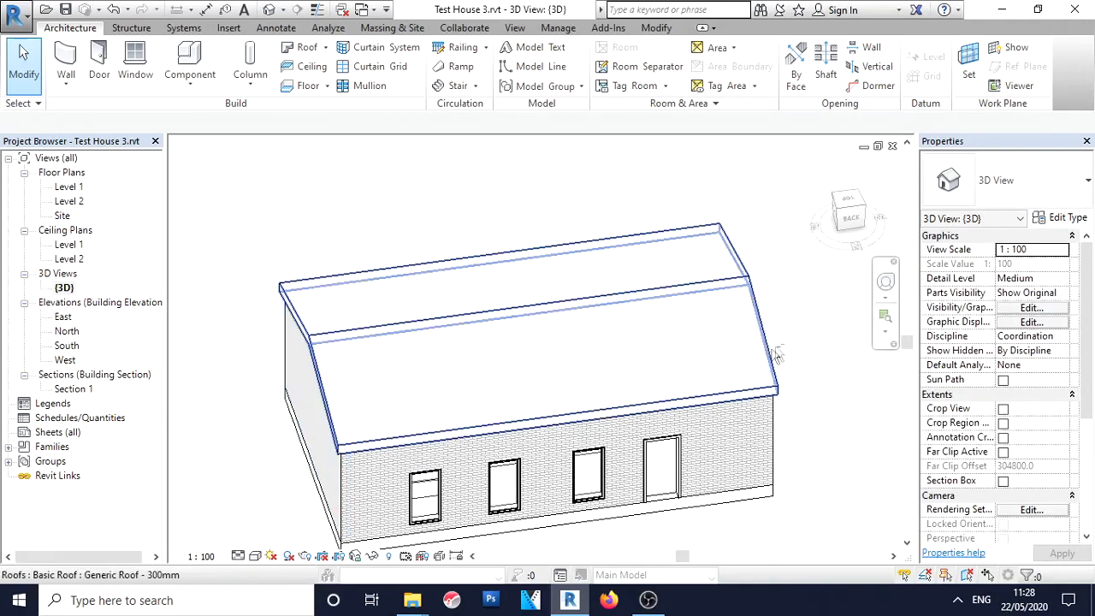